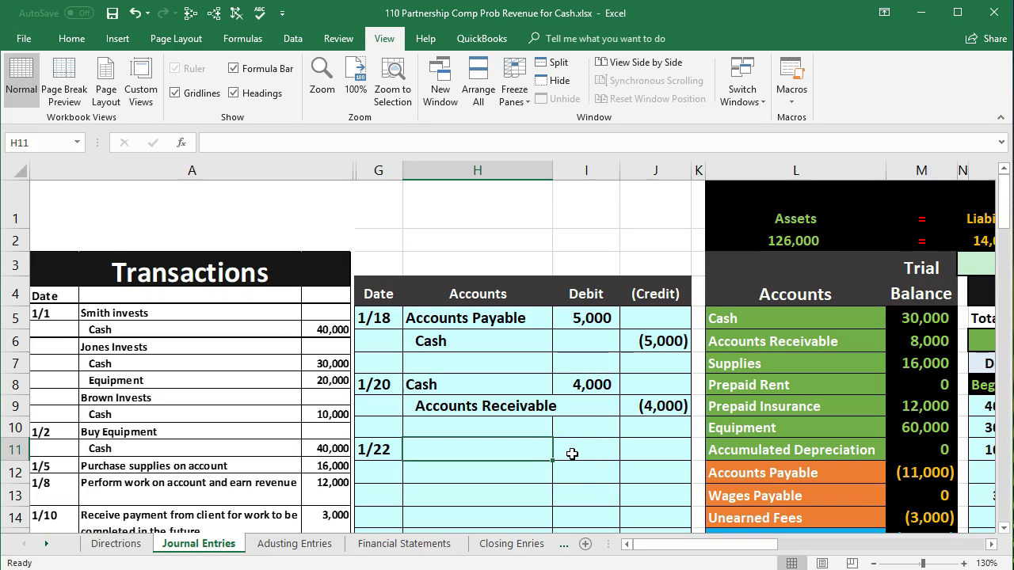
Copy the Cash account name from the trial balance and paste it as values into H11 for the 1/22 entry
scroll(572, 454, down, 2)
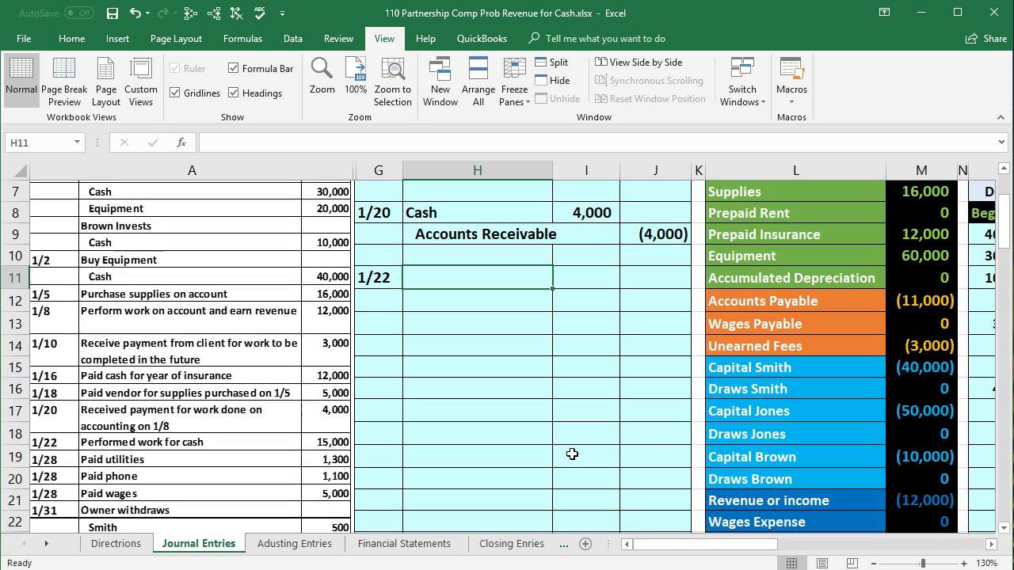
scroll(572, 454, down, 1)
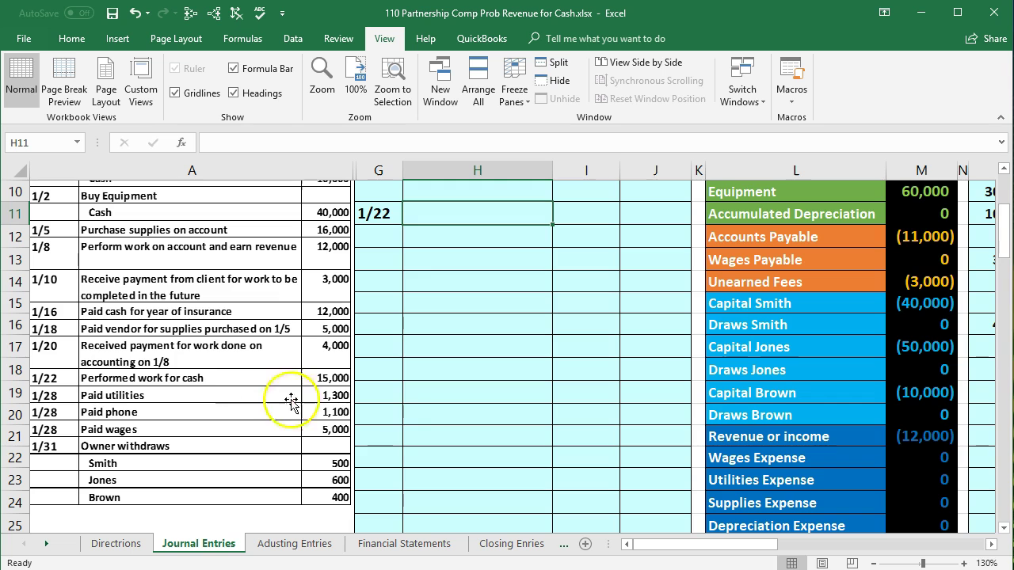
click(512, 438)
scroll(513, 438, up, 3)
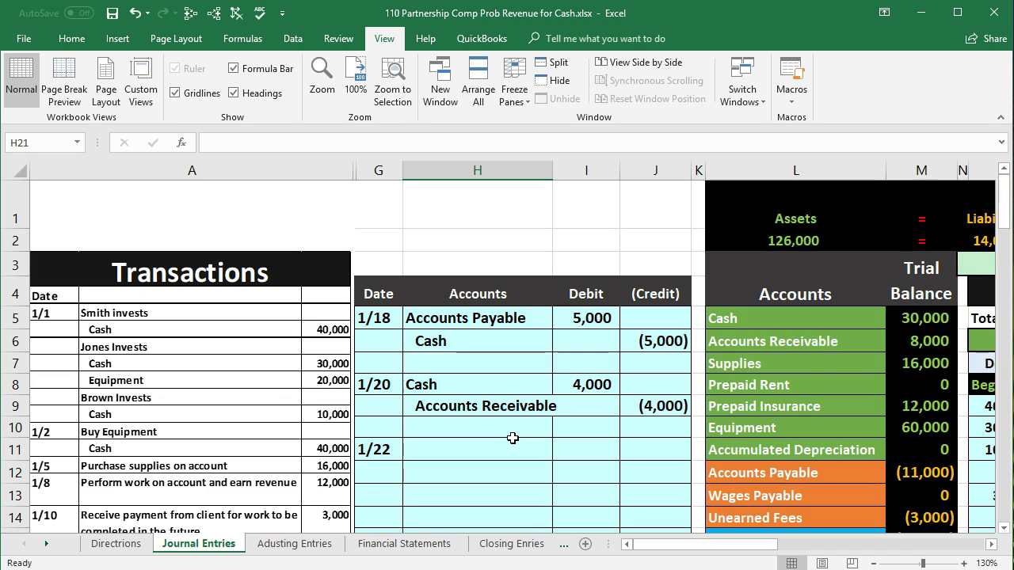
click(928, 318)
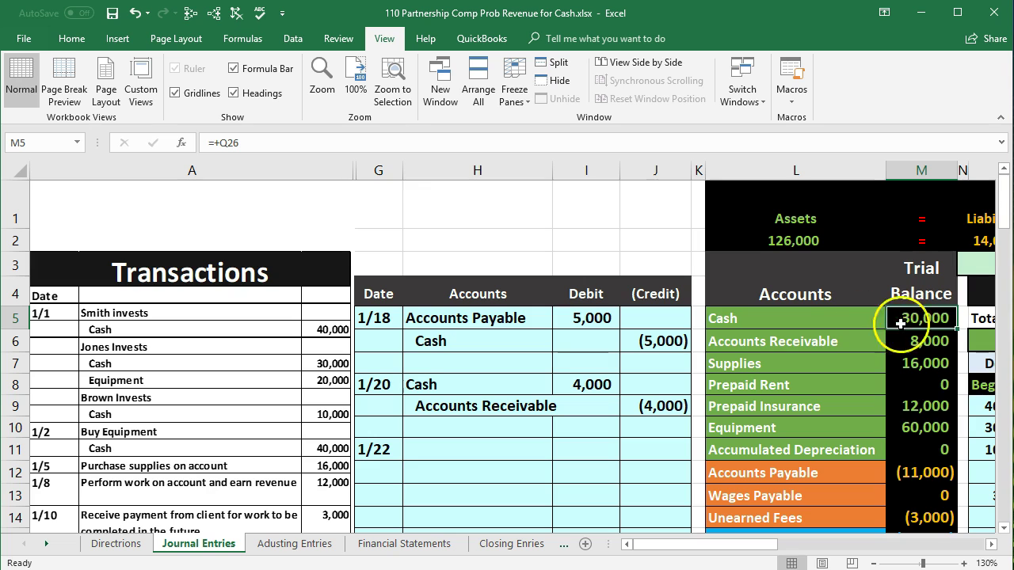
click(770, 319)
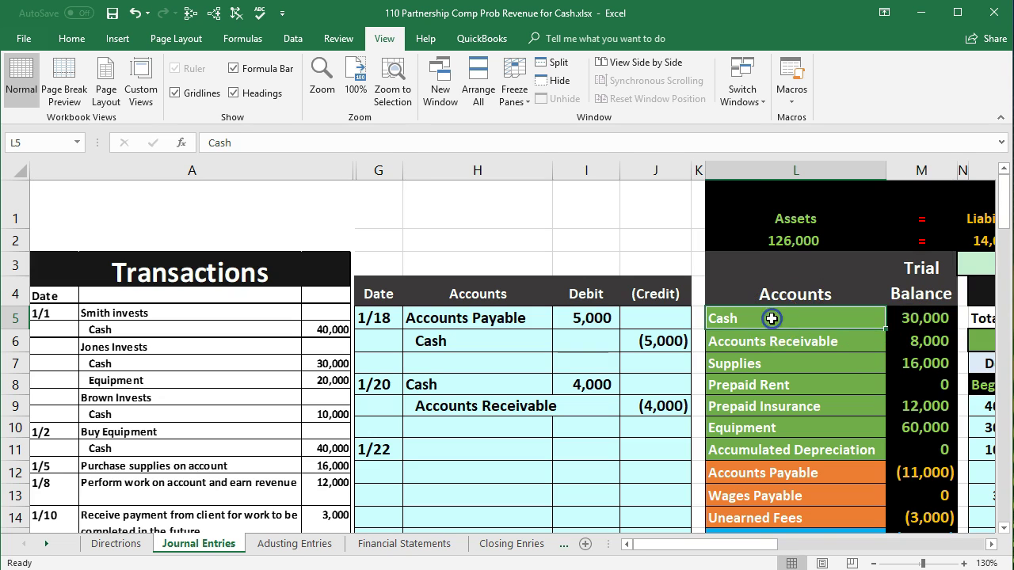
right_click(770, 318)
click(800, 348)
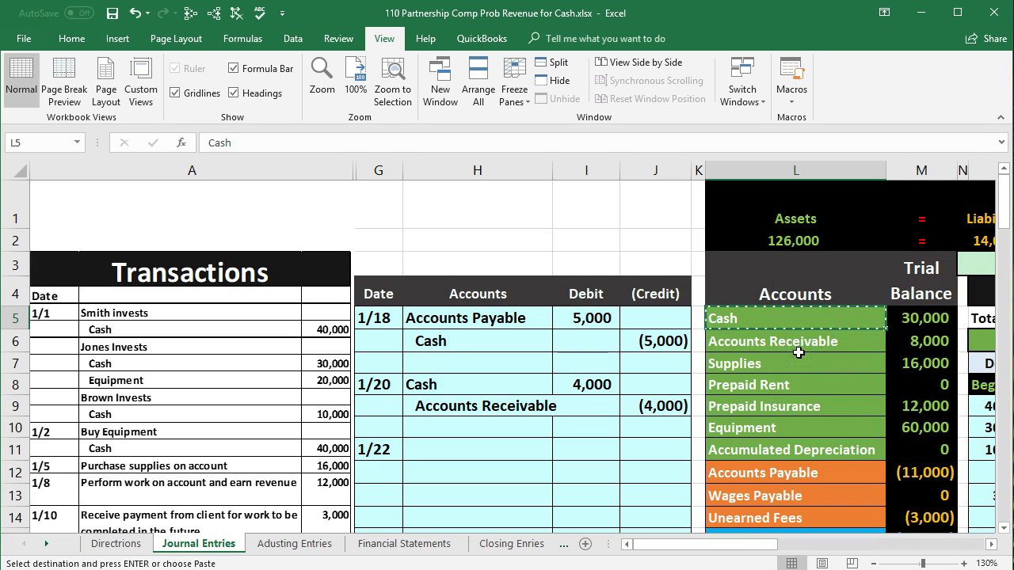
click(465, 454)
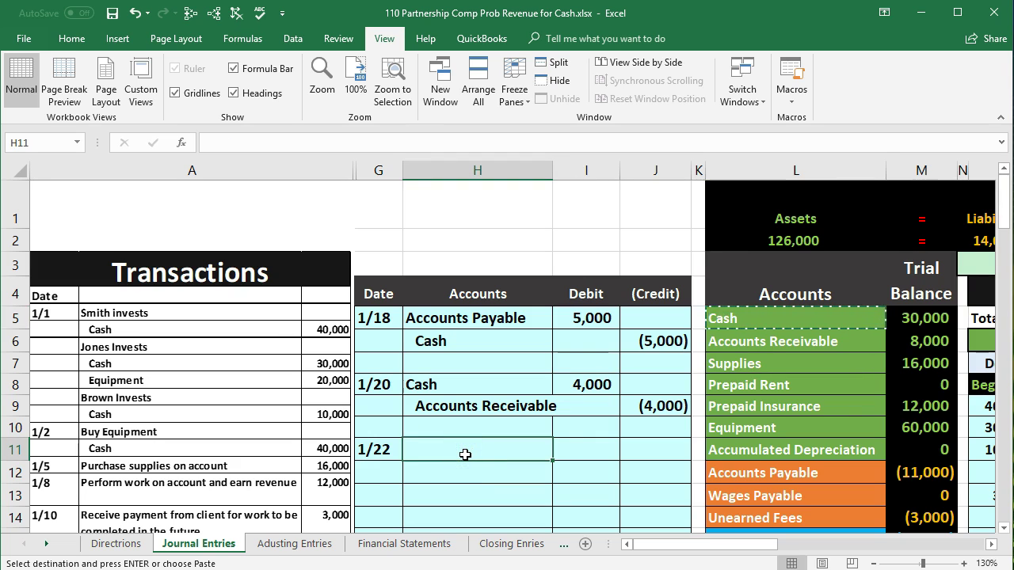
right_click(465, 454)
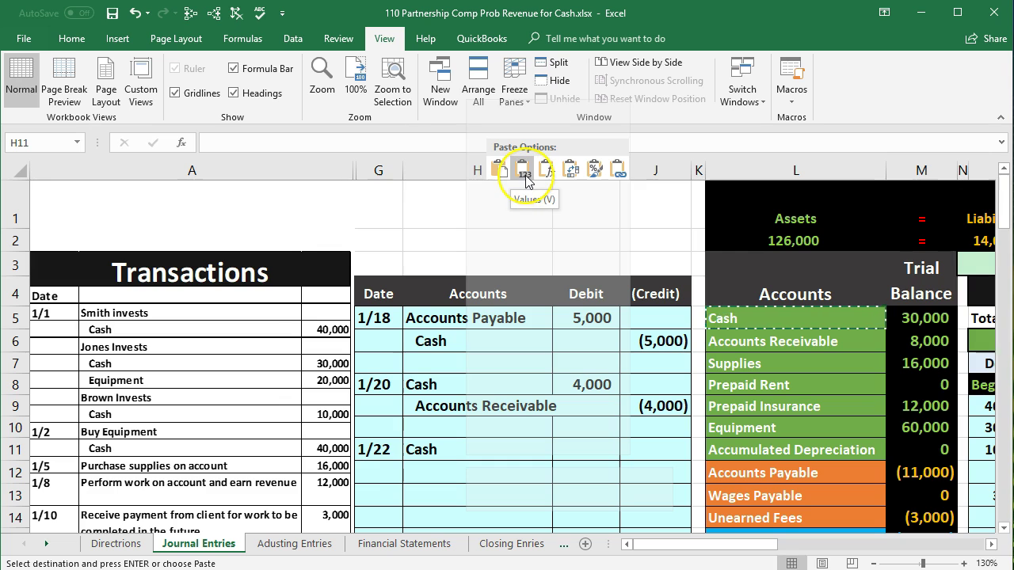
click(524, 169)
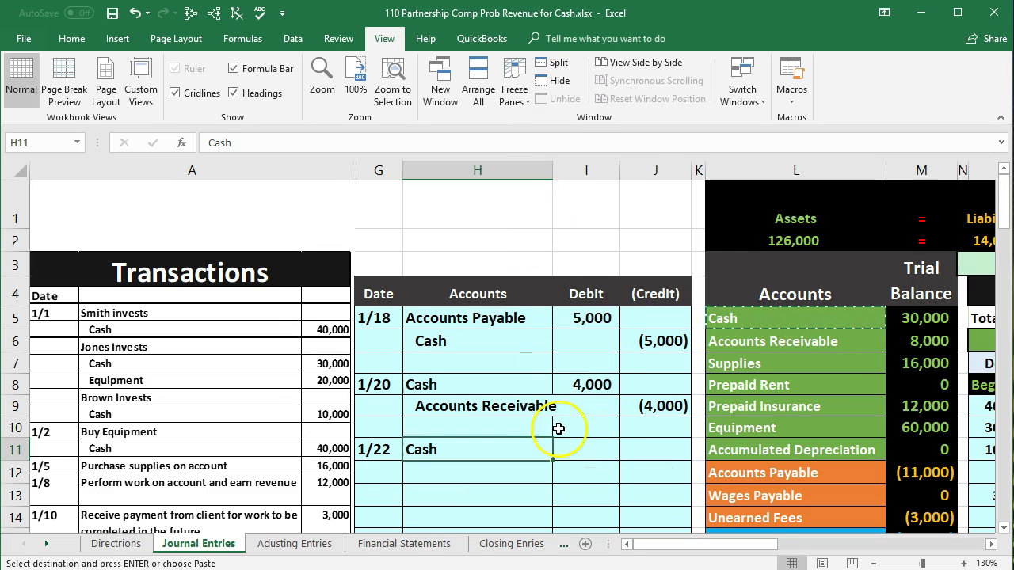
Enter a debit of 15000 in I11 for Cash, the amount of the 1/22 work performed for cash
click(572, 449)
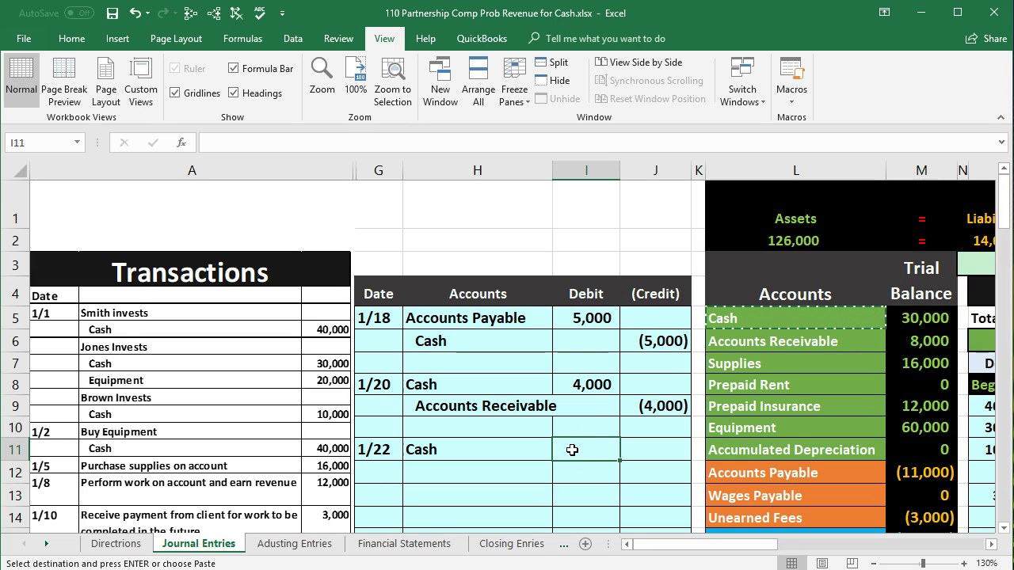
scroll(571, 449, down, 2)
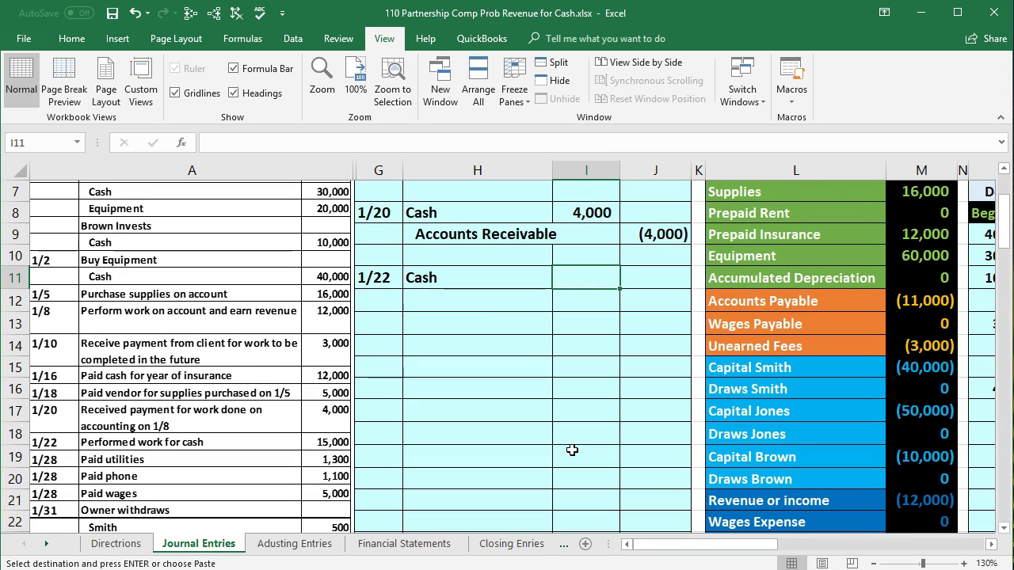
scroll(572, 450, up, 2)
text(15000)
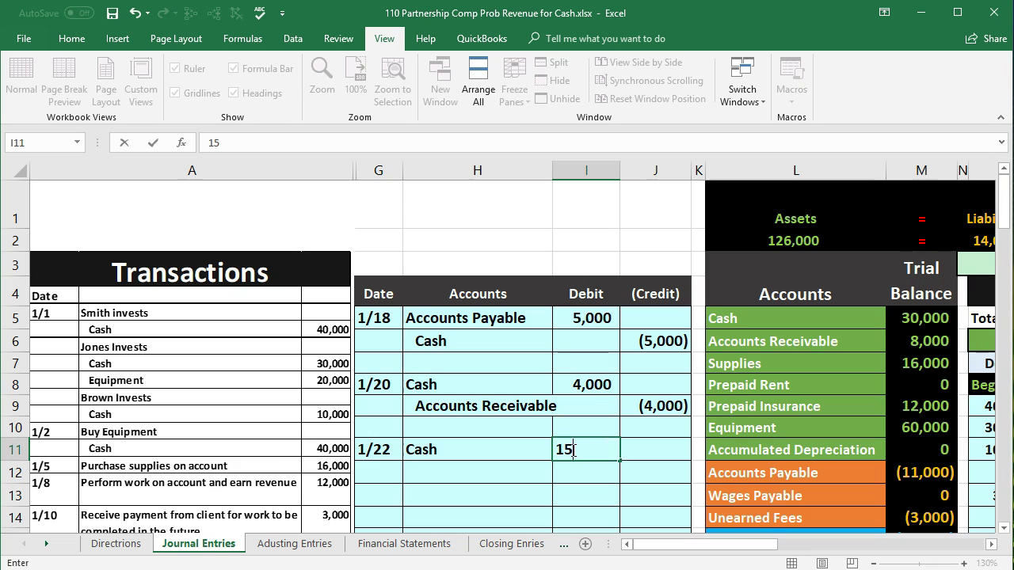
key(Return)
Enter the credit in J12 as a formula that negates the Cash debit in I11
key(Tab)
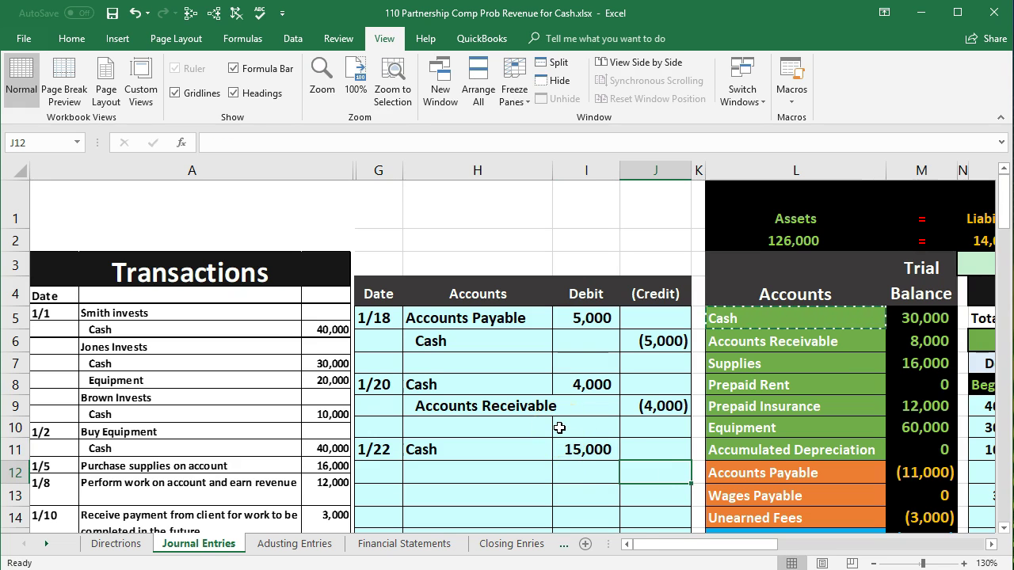
text(-)
click(577, 447)
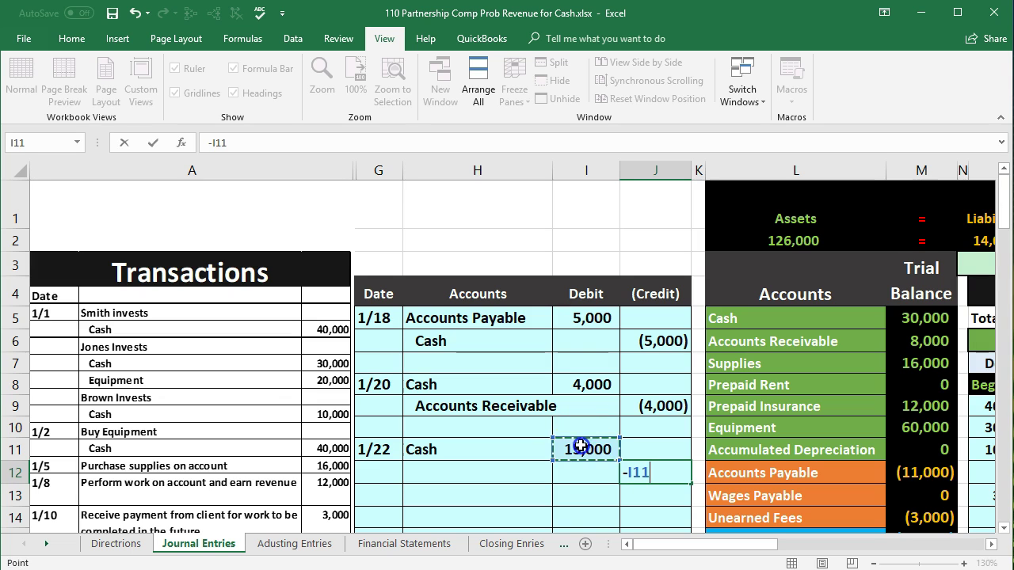
key(Return)
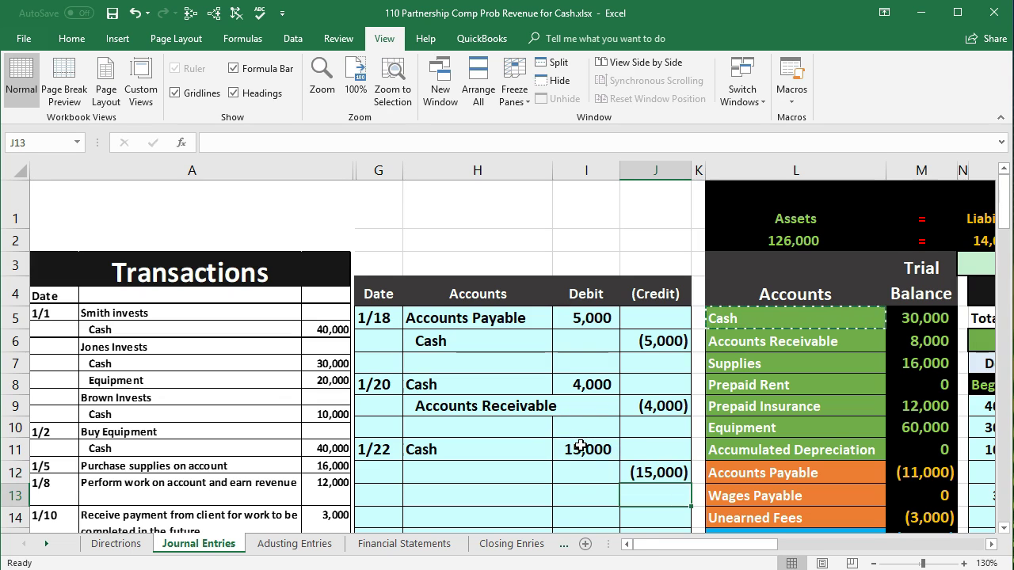
scroll(586, 435, down, 1)
click(645, 379)
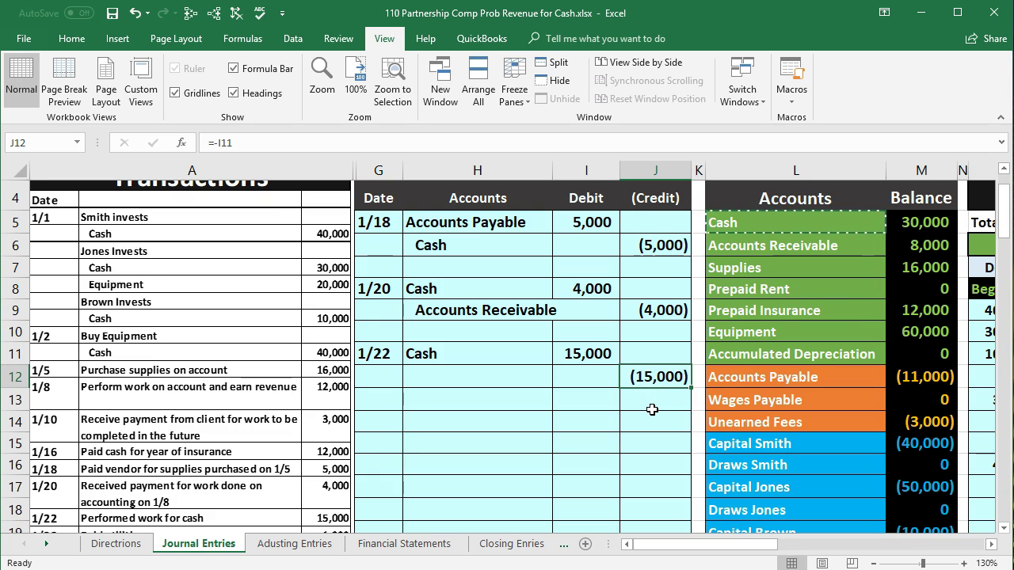
Copy the Revenue or income account name from the trial balance, paste it as values into H12, and indent it one level
click(504, 380)
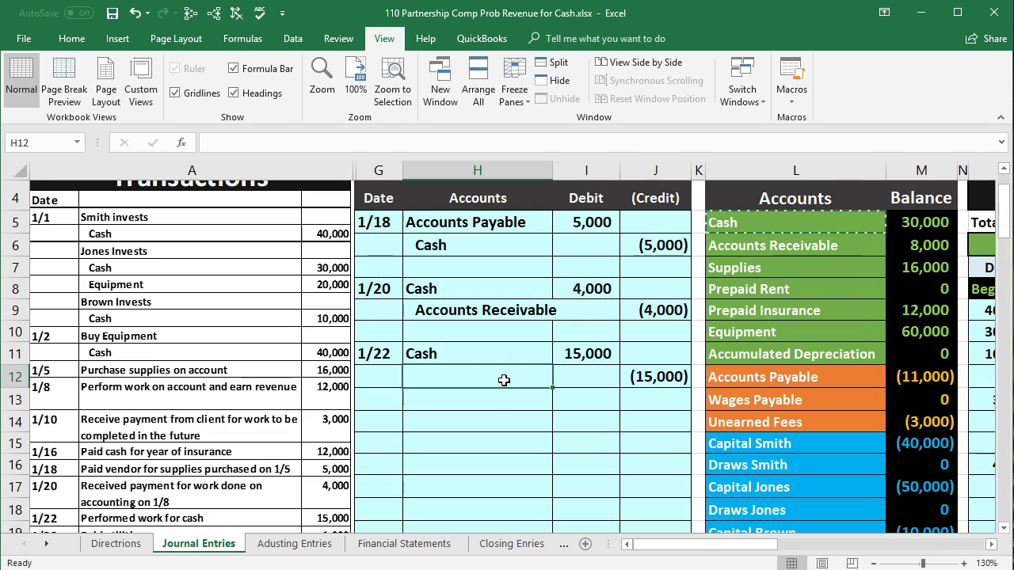
scroll(504, 380, down, 2)
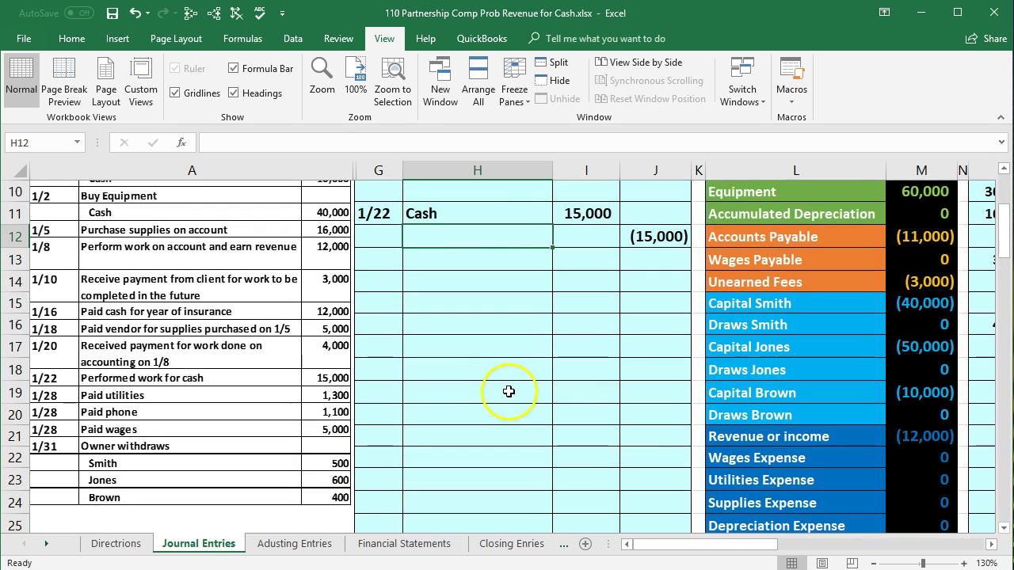
click(733, 440)
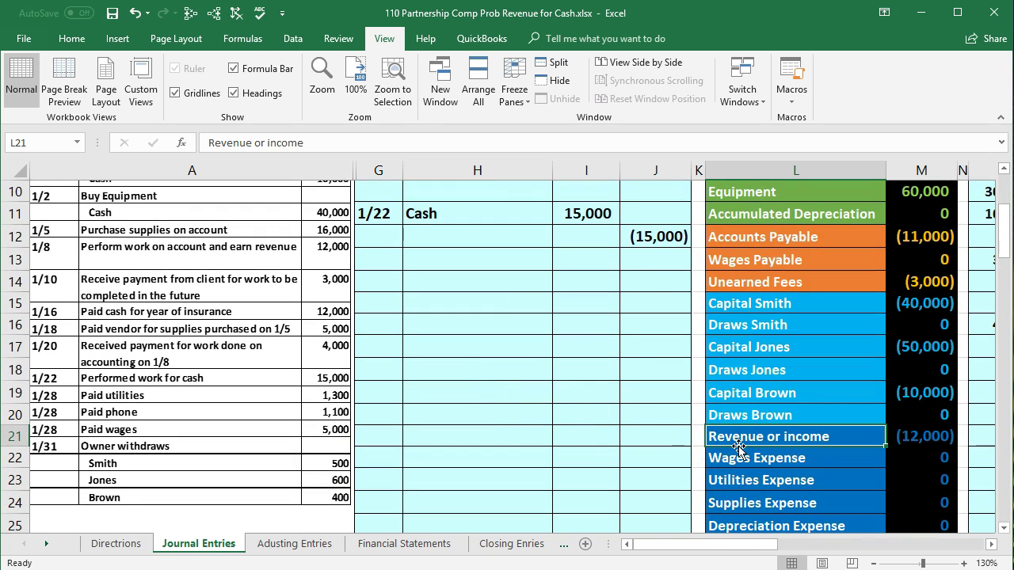
click(908, 433)
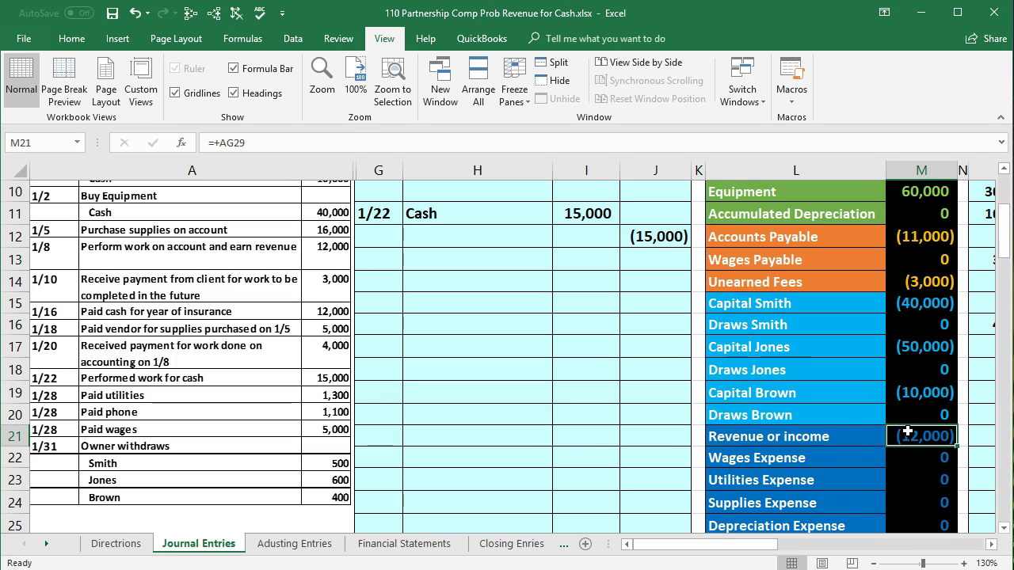
right_click(806, 439)
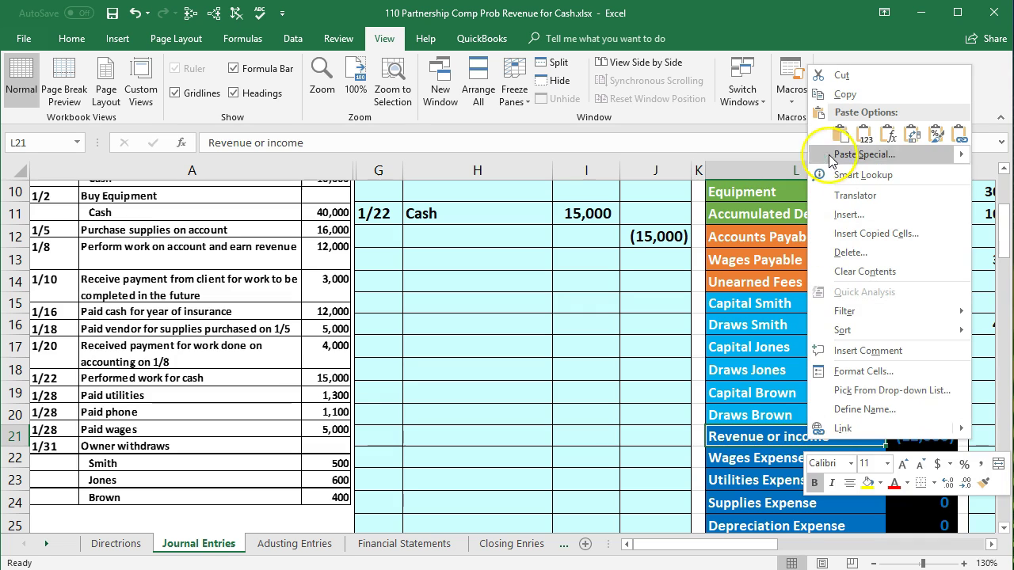
click(833, 95)
click(478, 234)
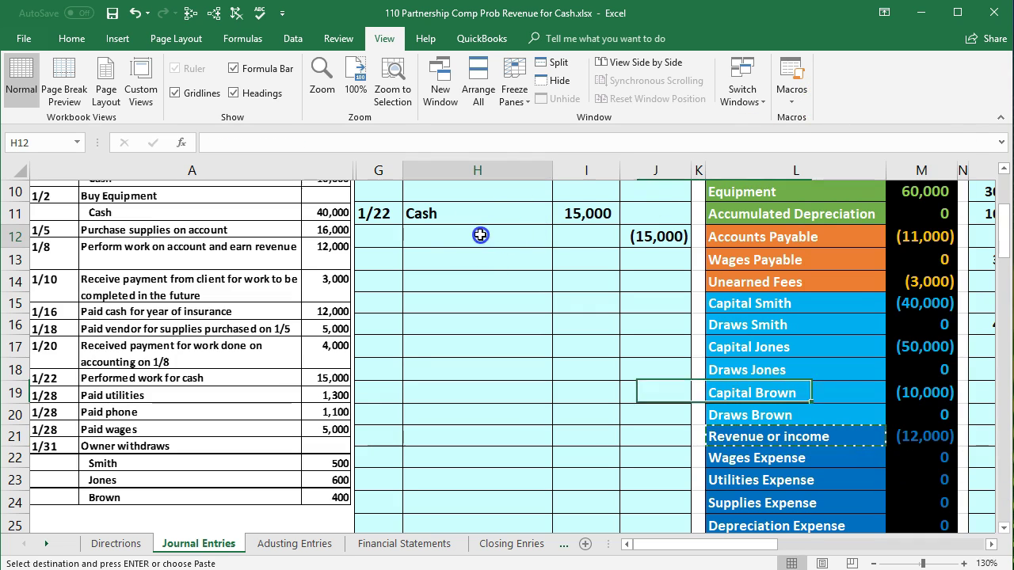
right_click(480, 235)
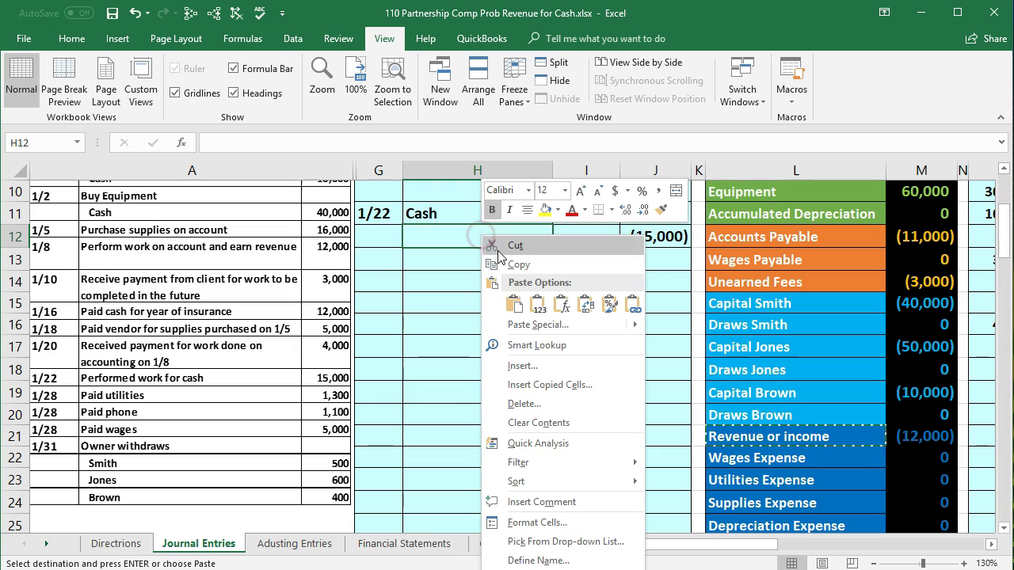
click(538, 305)
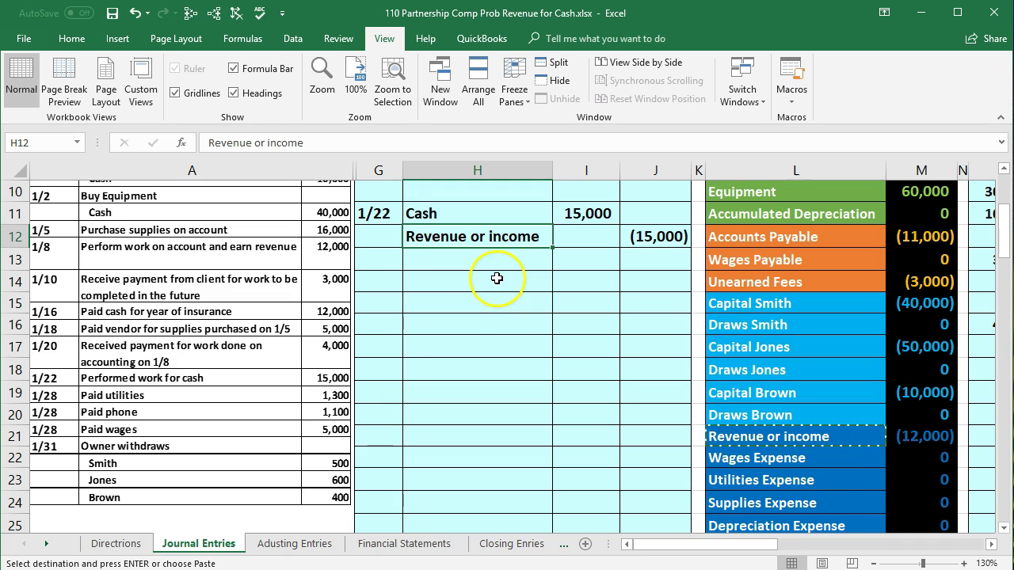
click(73, 40)
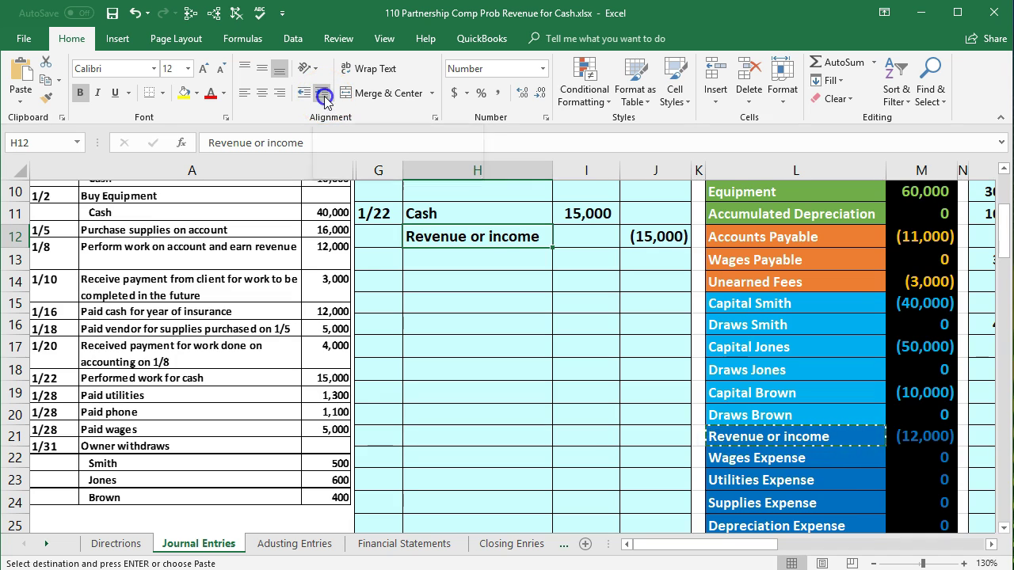
click(322, 93)
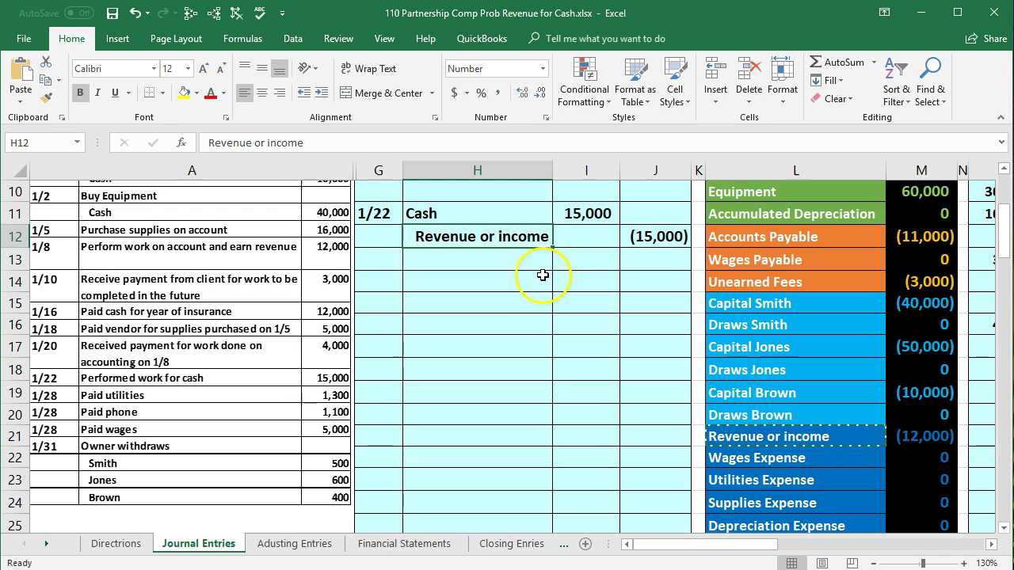
Review the debit and credit lines of the 1/22 entry in H11:J12 against the trial balance accounts
click(531, 214)
drag(531, 214, 561, 208)
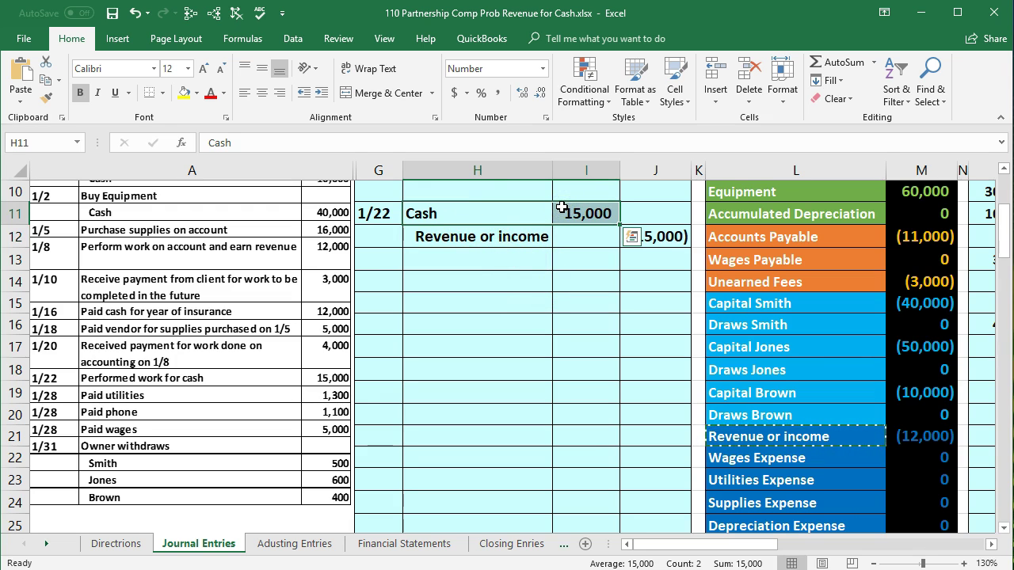
scroll(587, 380, up, 2)
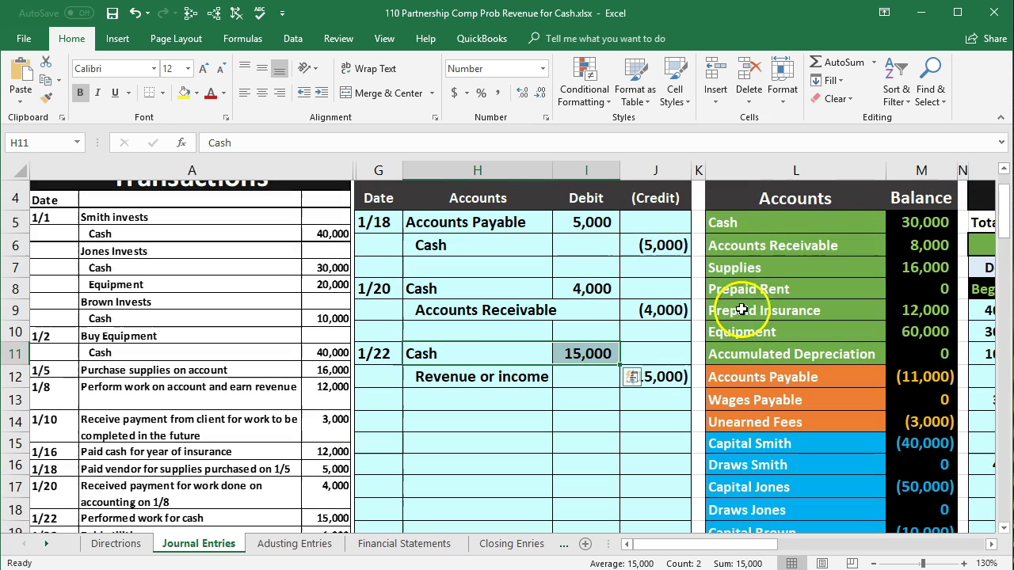
drag(747, 222, 908, 414)
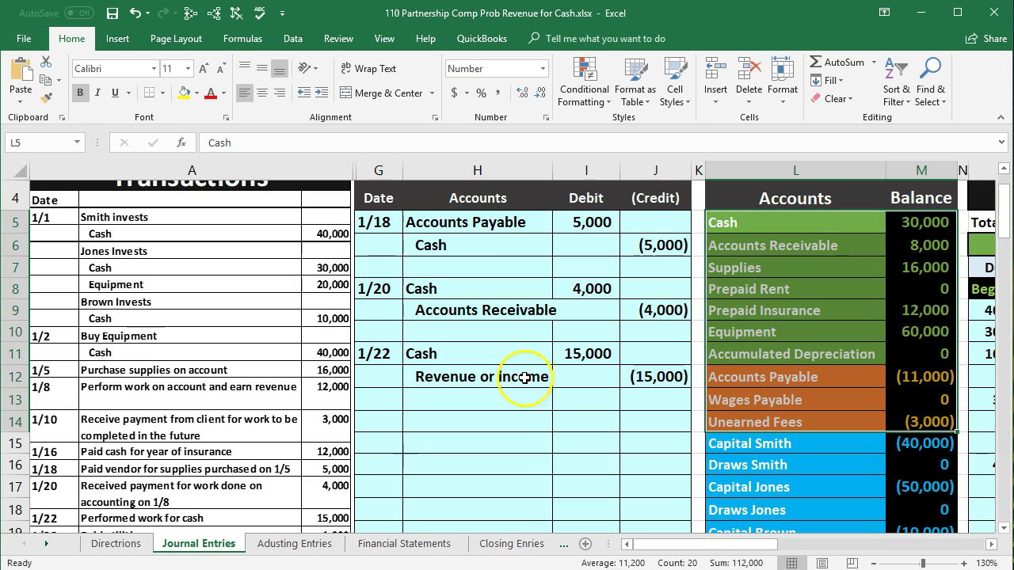
drag(525, 378, 639, 376)
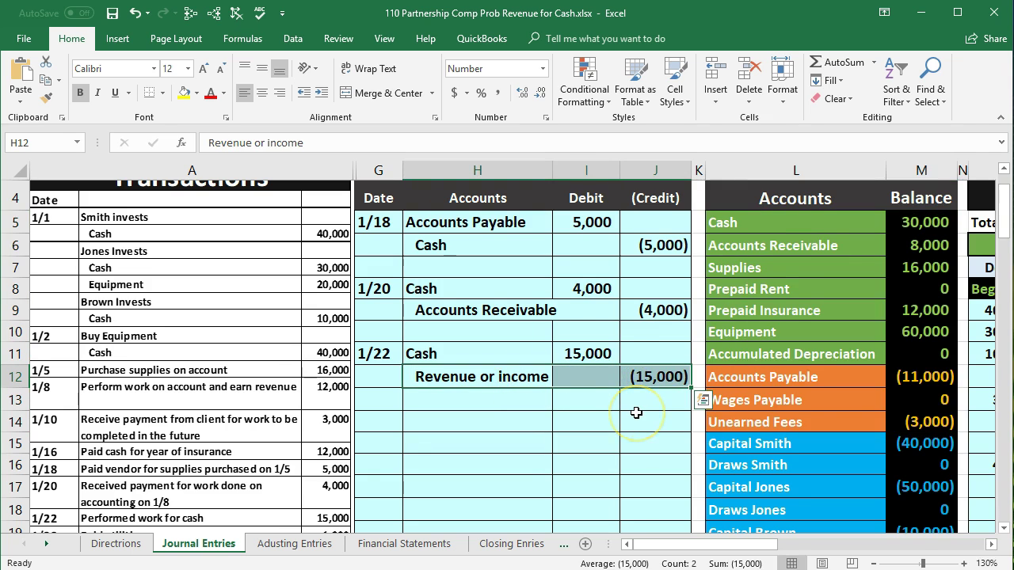
scroll(638, 412, down, 1)
scroll(636, 412, down, 2)
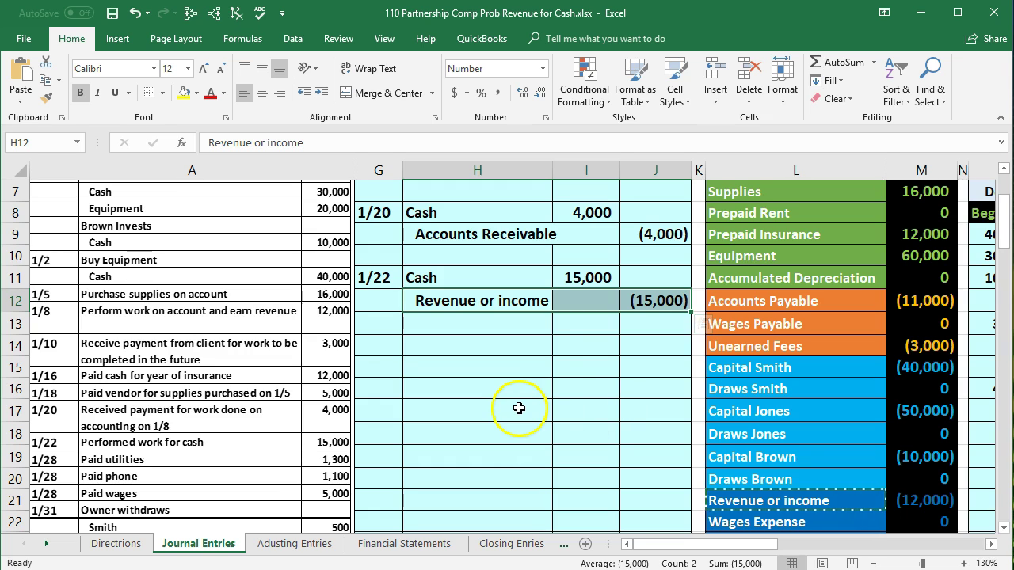
click(468, 277)
shift+click(690, 298)
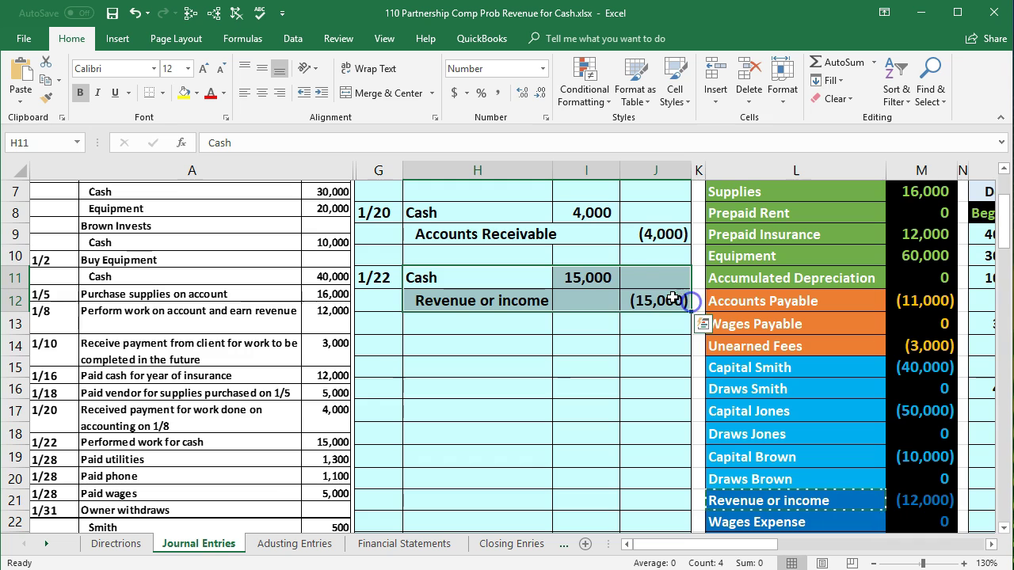
click(595, 277)
click(653, 301)
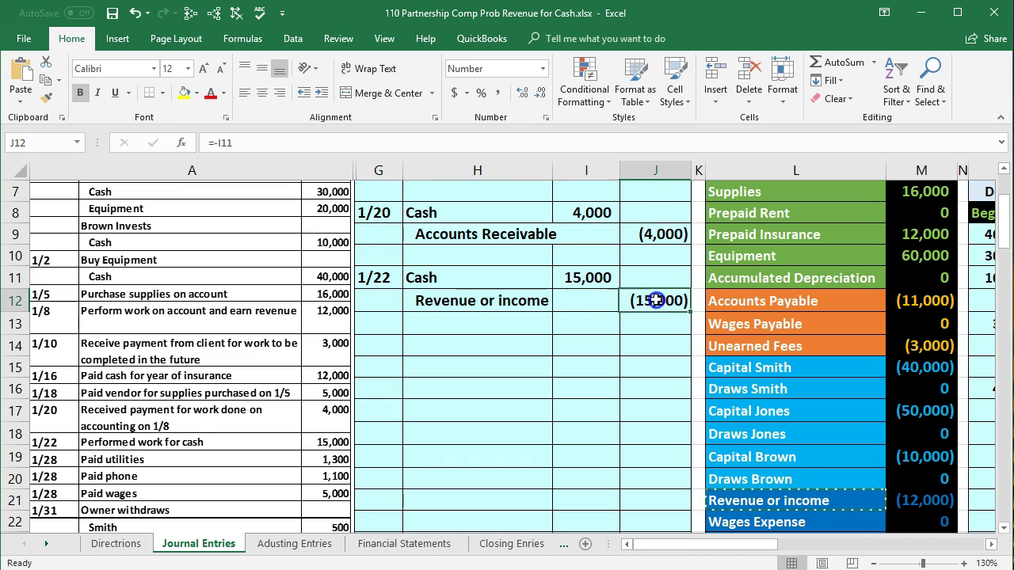
click(518, 278)
click(517, 301)
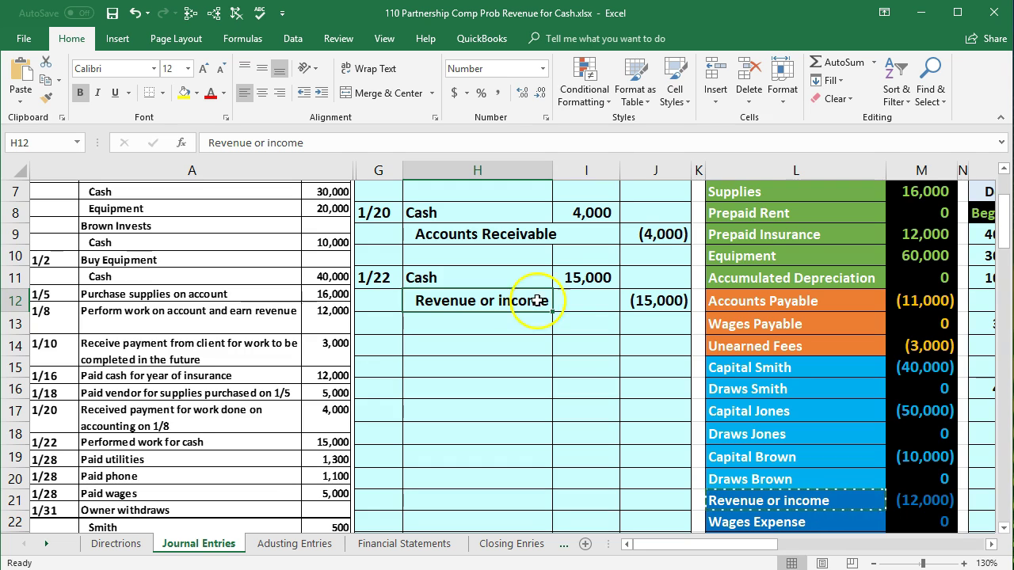
click(570, 277)
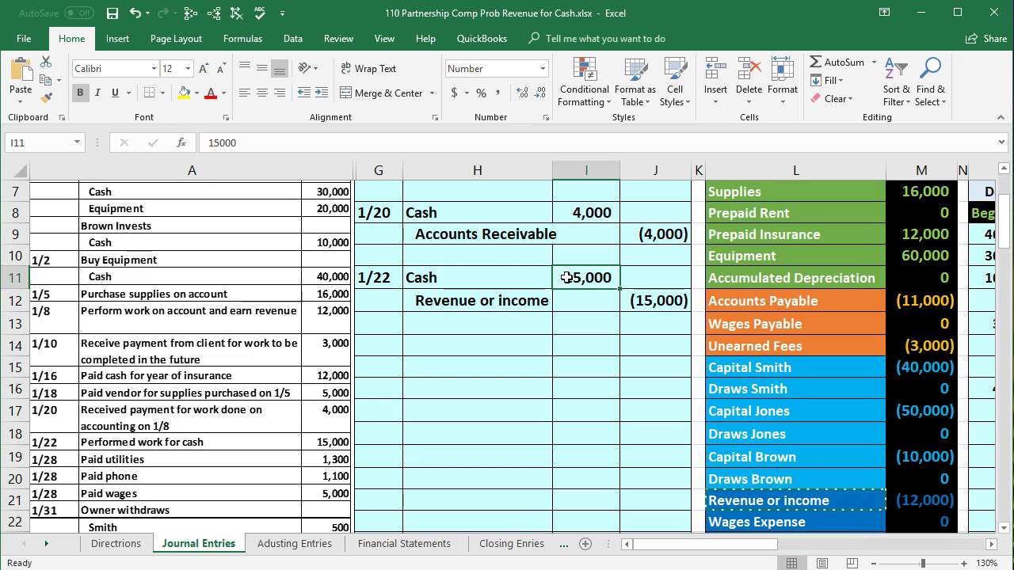
Review the asset and liability accounts, the equity and income accounts in the trial balance, and the 1/22 entry in H11:J12
scroll(584, 352, up, 1)
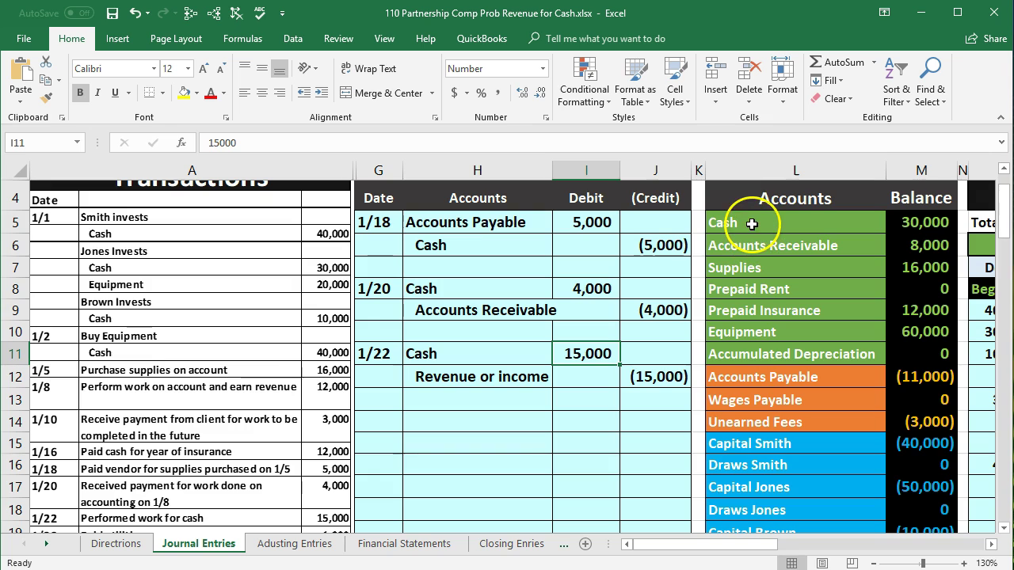
drag(749, 223, 921, 412)
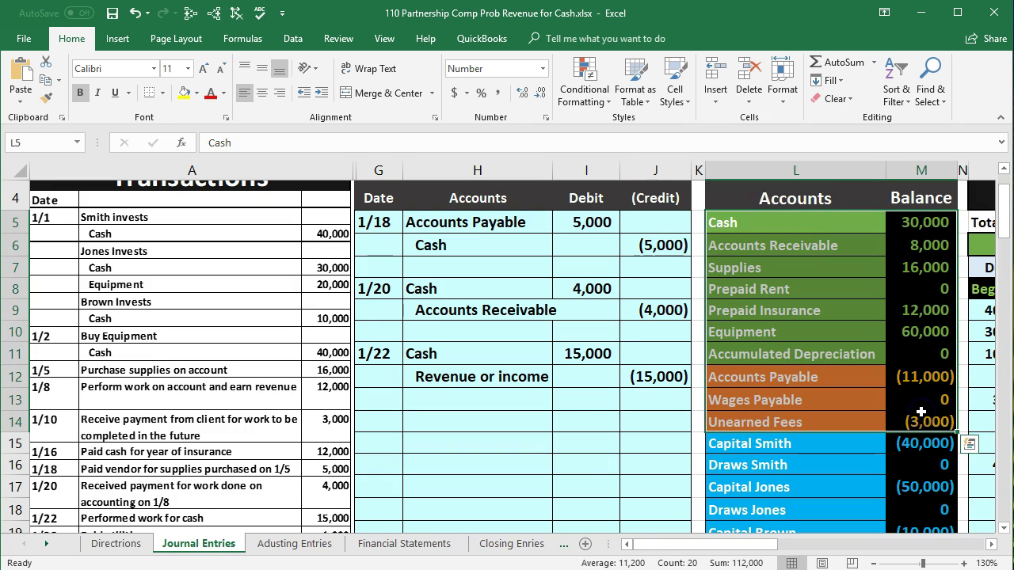
scroll(916, 405, down, 3)
click(826, 235)
drag(826, 236, 899, 498)
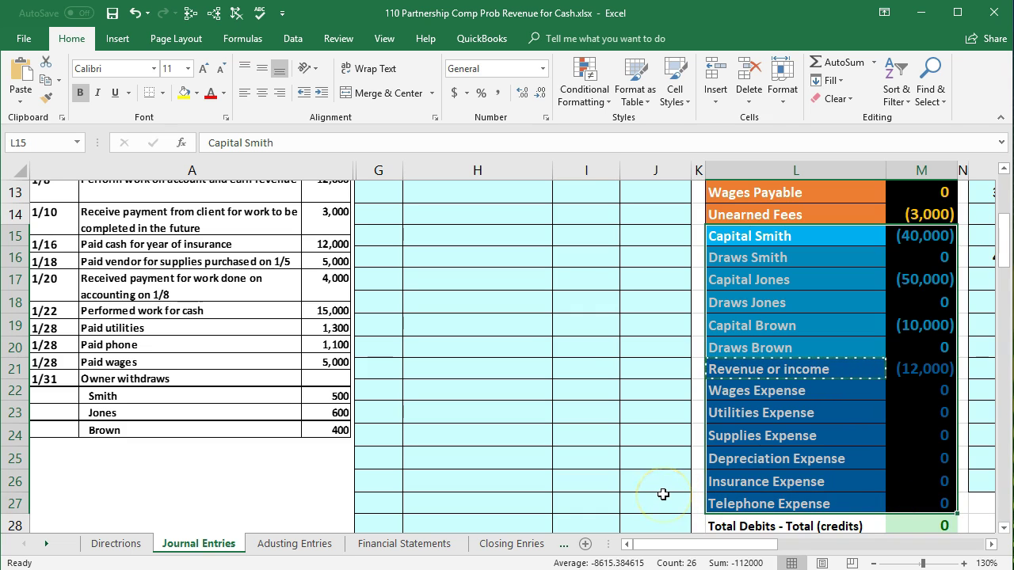
scroll(663, 494, up, 3)
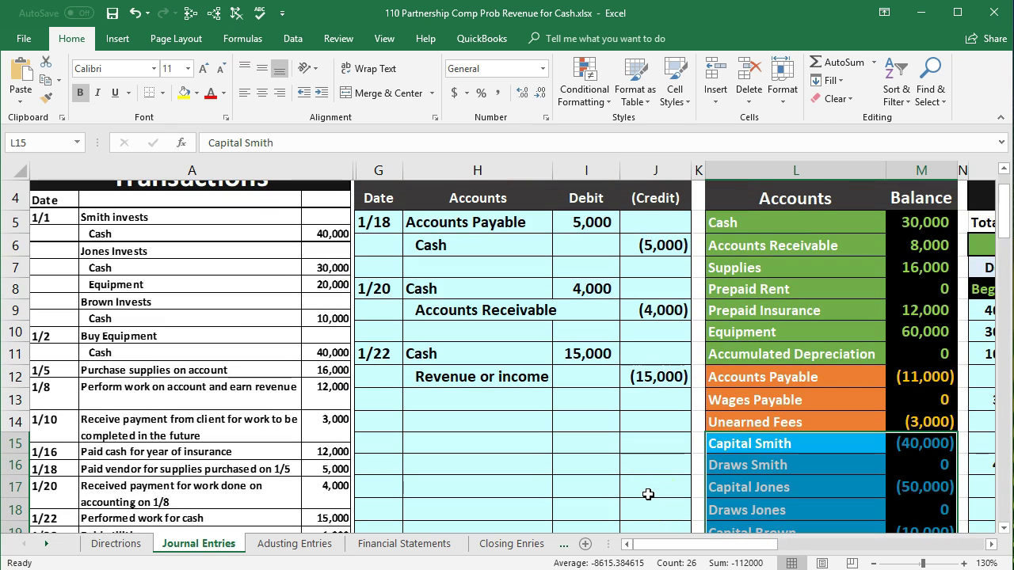
scroll(648, 494, down, 3)
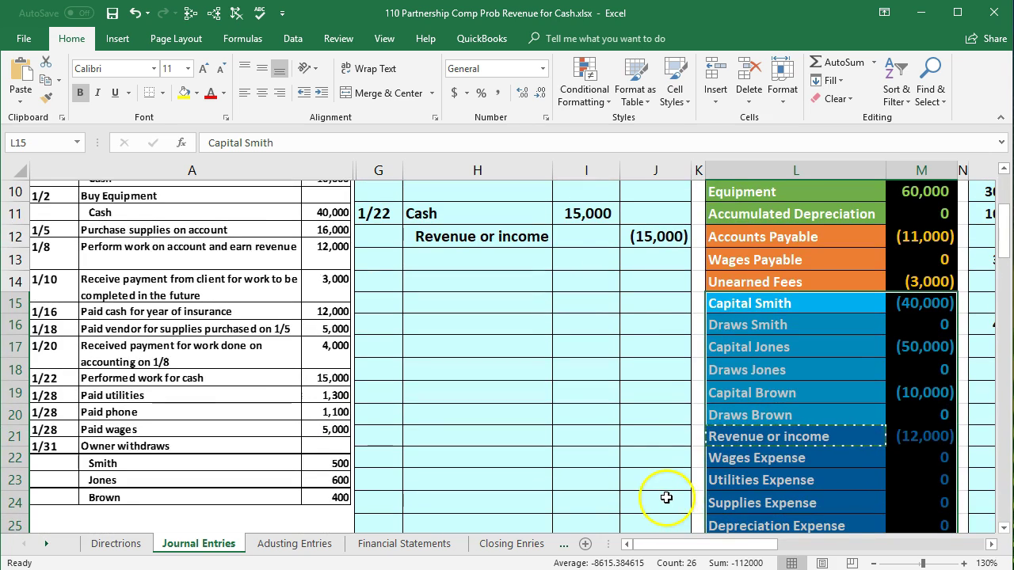
scroll(664, 496, up, 2)
scroll(664, 496, up, 2)
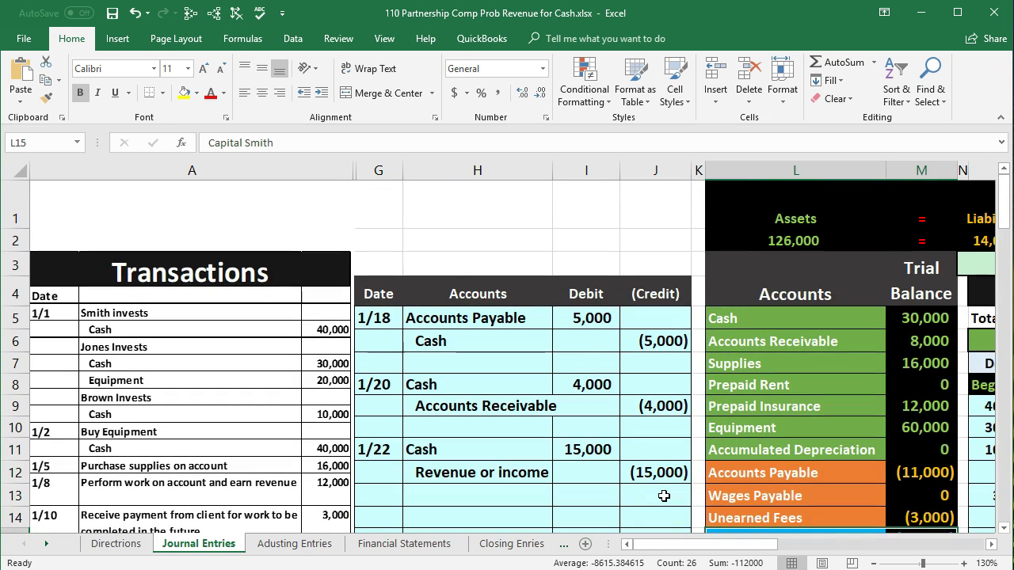
drag(459, 455, 631, 470)
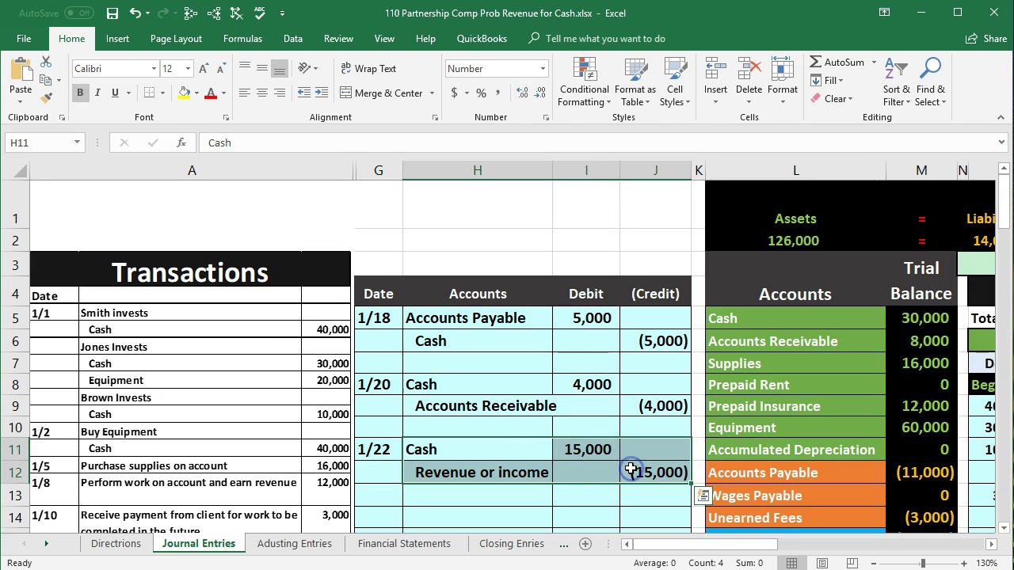
click(874, 564)
click(874, 564)
click(873, 564)
click(873, 564)
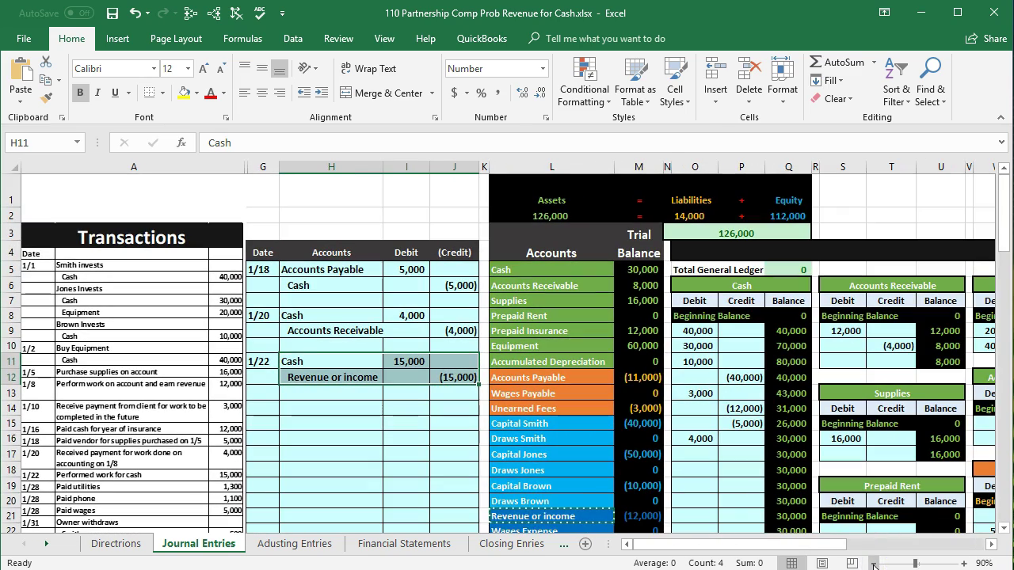
click(964, 564)
click(964, 564)
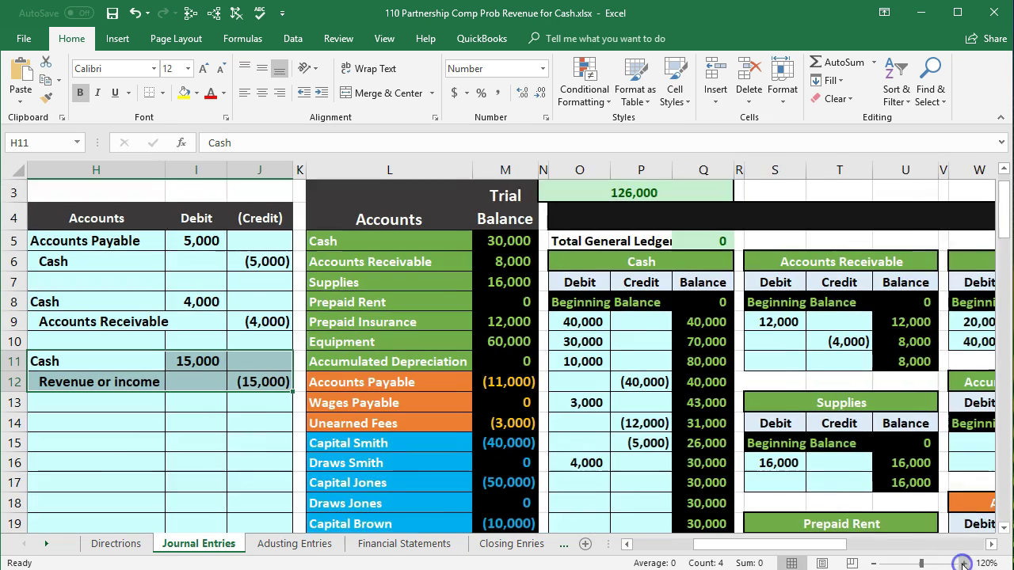
click(964, 564)
click(964, 564)
drag(783, 552, 721, 546)
click(602, 451)
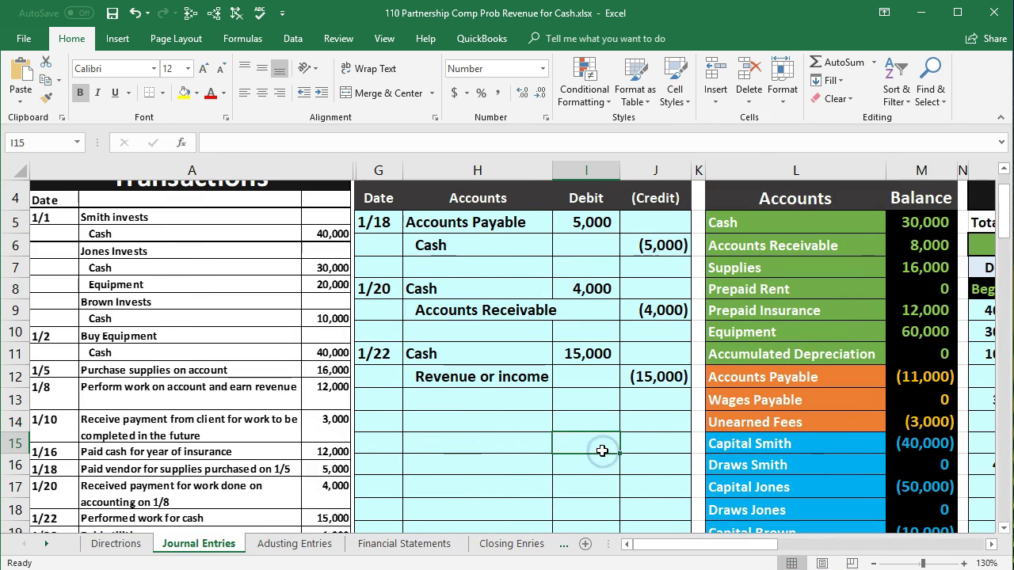
Freeze the panes at K1 so the journal entry columns stay in view beside the trial balance and ledger
scroll(602, 451, up, 1)
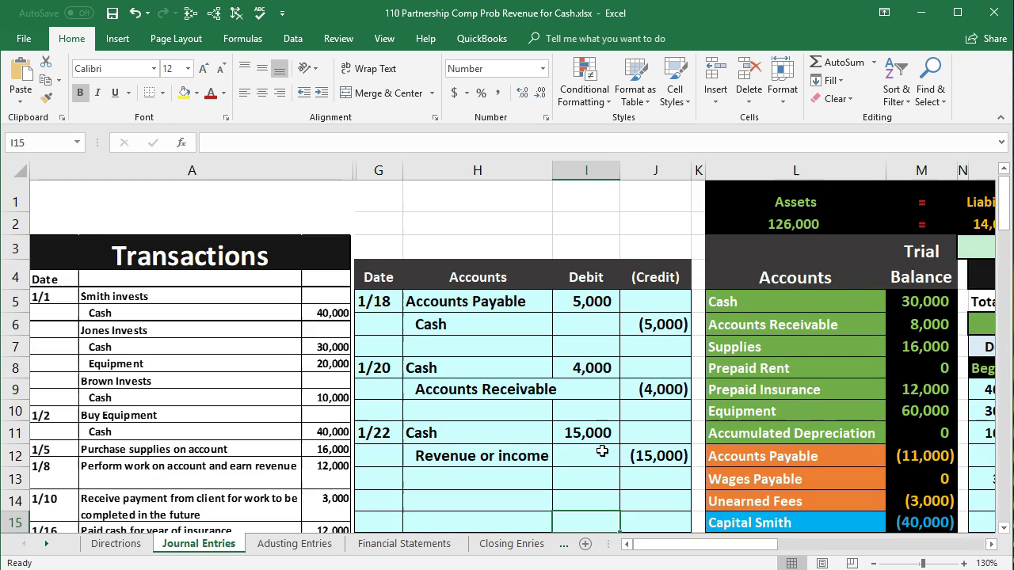
click(991, 544)
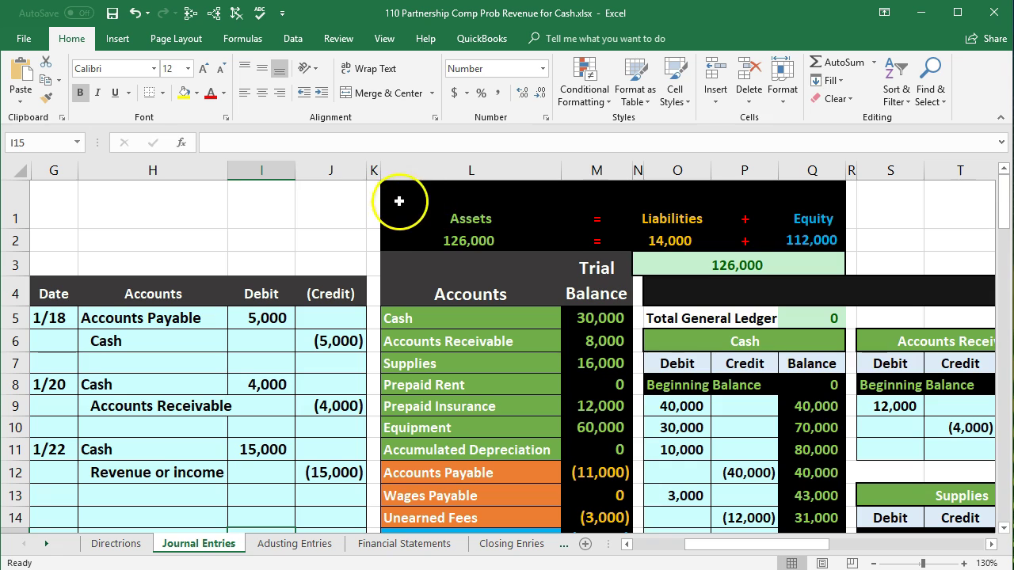
click(373, 197)
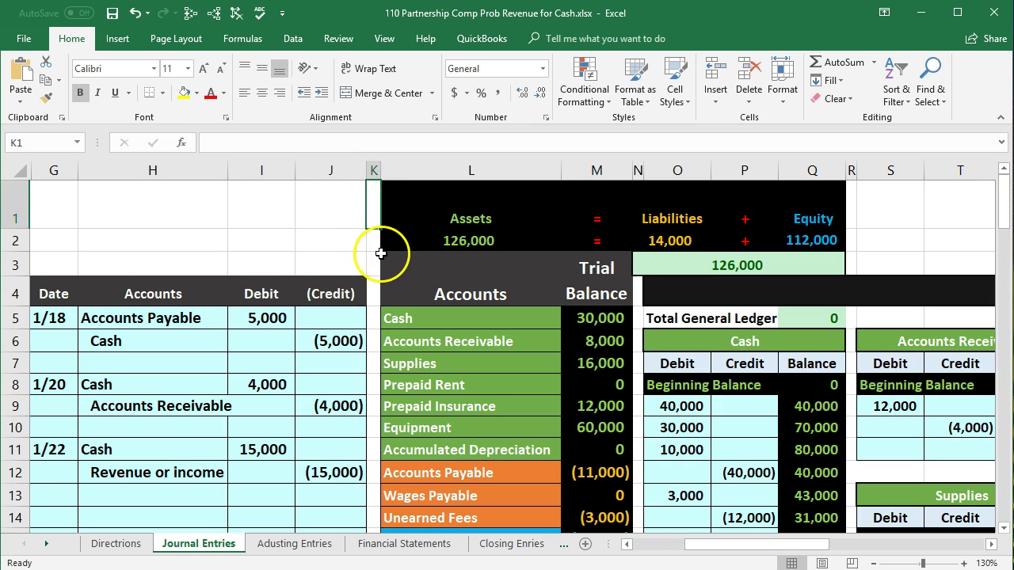
click(386, 40)
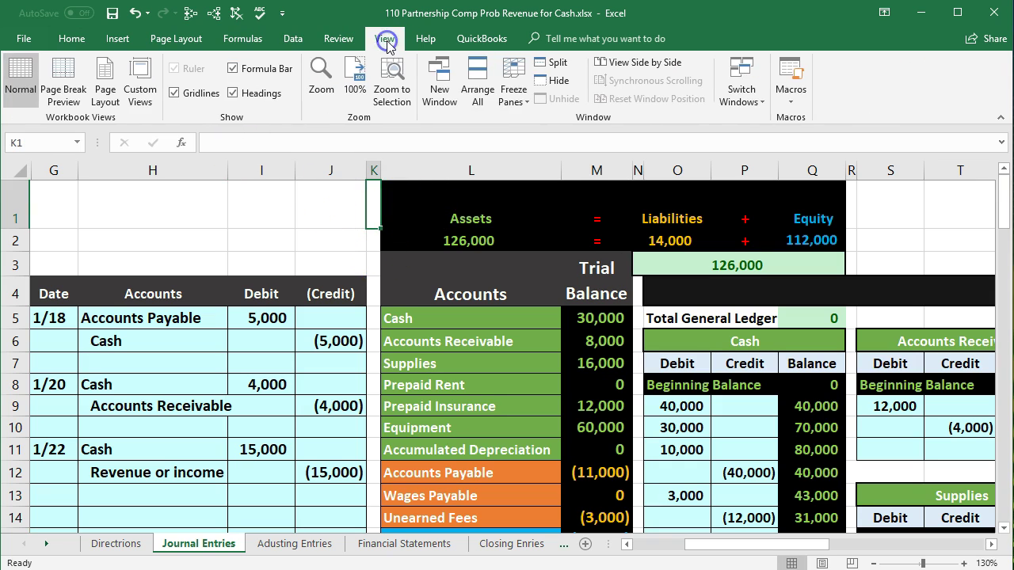
click(514, 91)
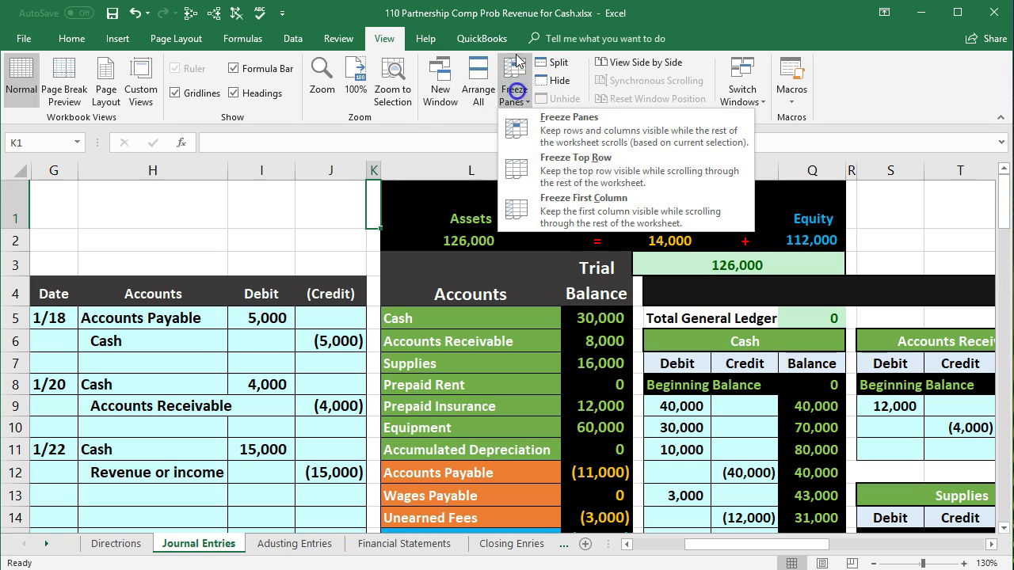
click(542, 135)
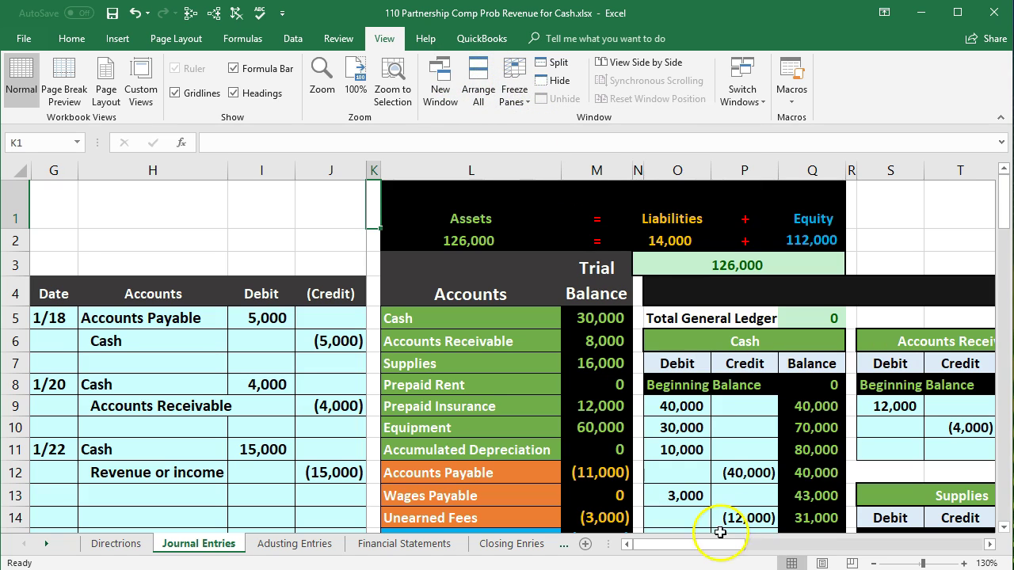
Post the 1/22 Cash debit to the Cash ledger by entering a formula in O17 that references I11
drag(714, 547, 689, 547)
drag(125, 449, 262, 451)
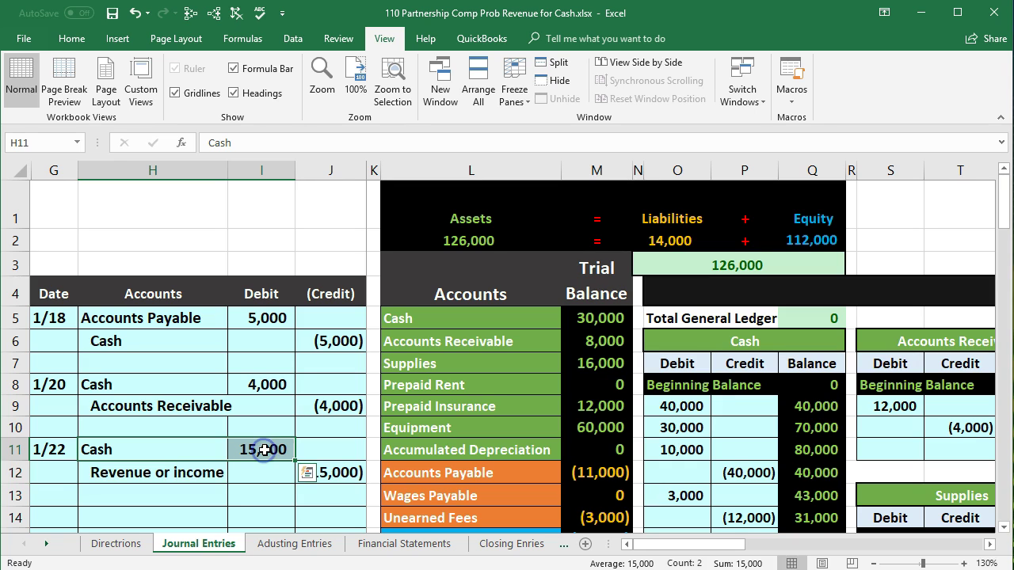
drag(444, 318, 563, 317)
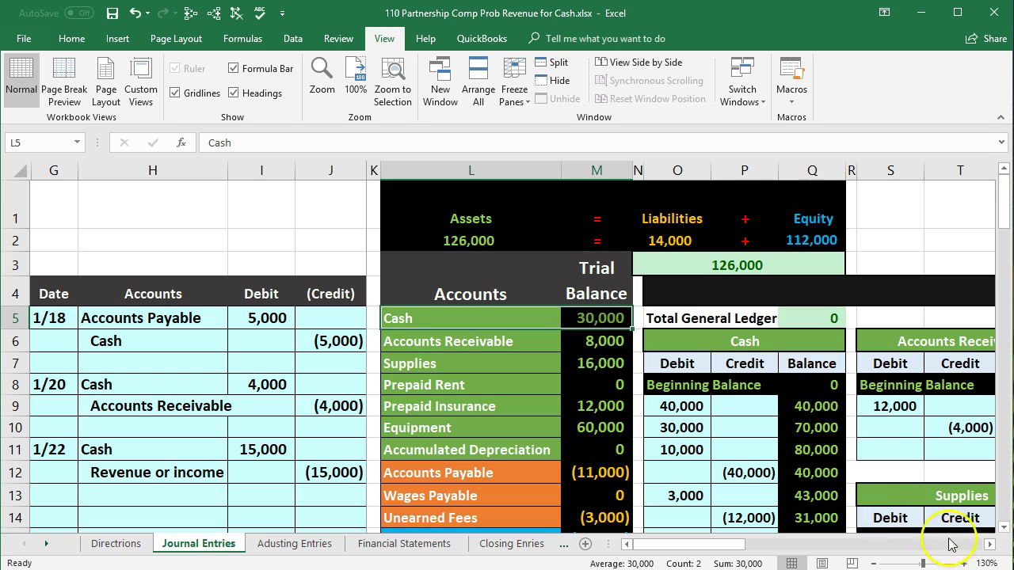
click(989, 544)
click(990, 545)
click(990, 544)
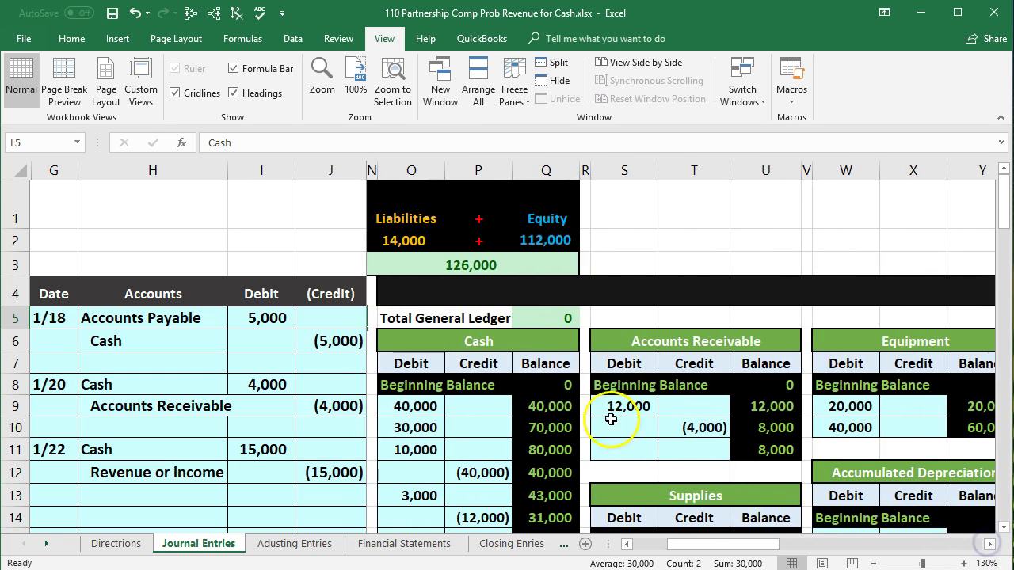
scroll(541, 392, down, 1)
click(428, 488)
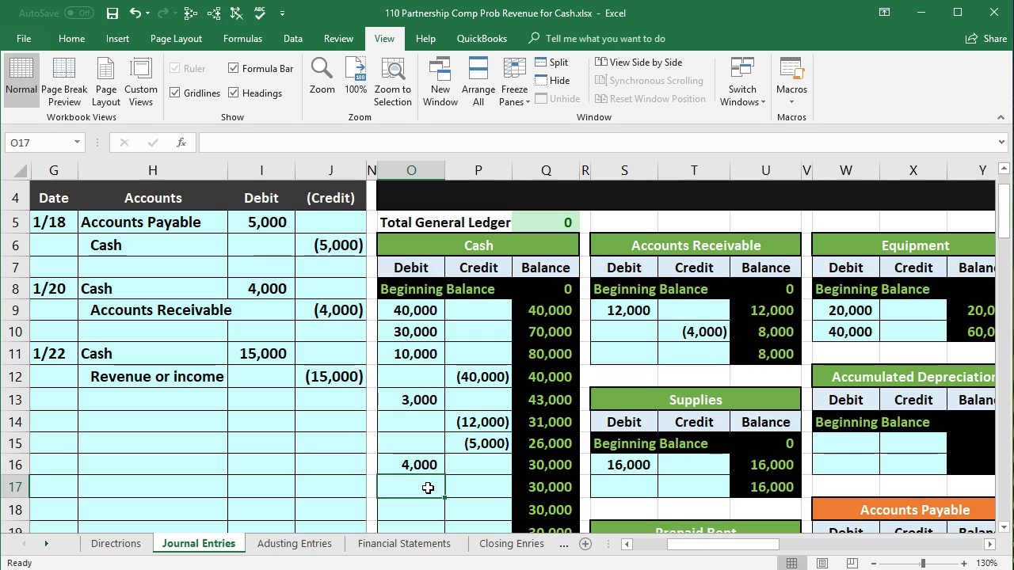
text(=)
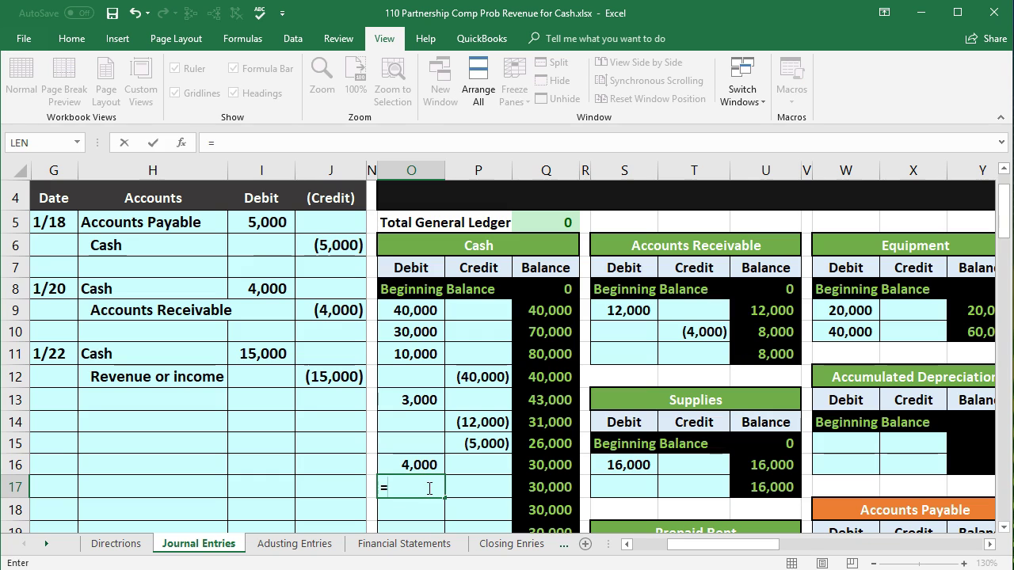
click(273, 354)
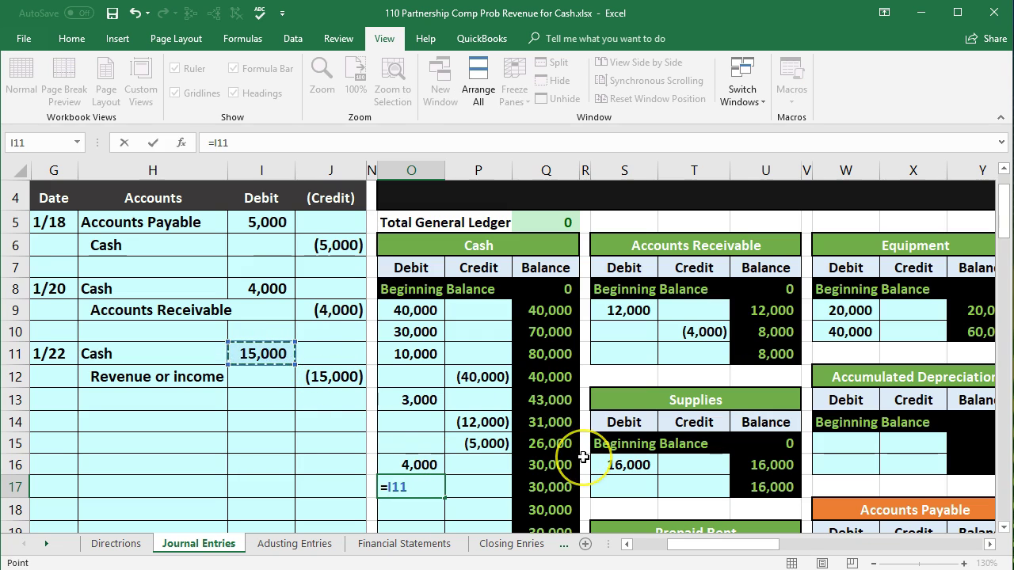
key(Return)
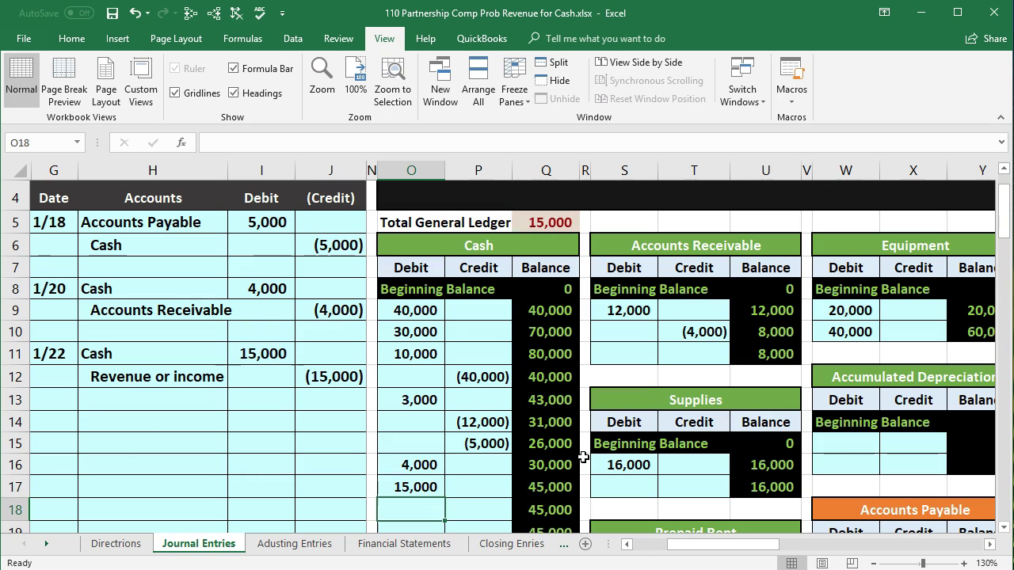
Trace the dependents of the Cash ledger's ending balance in Q26 to the trial balance
scroll(582, 457, down, 3)
click(571, 474)
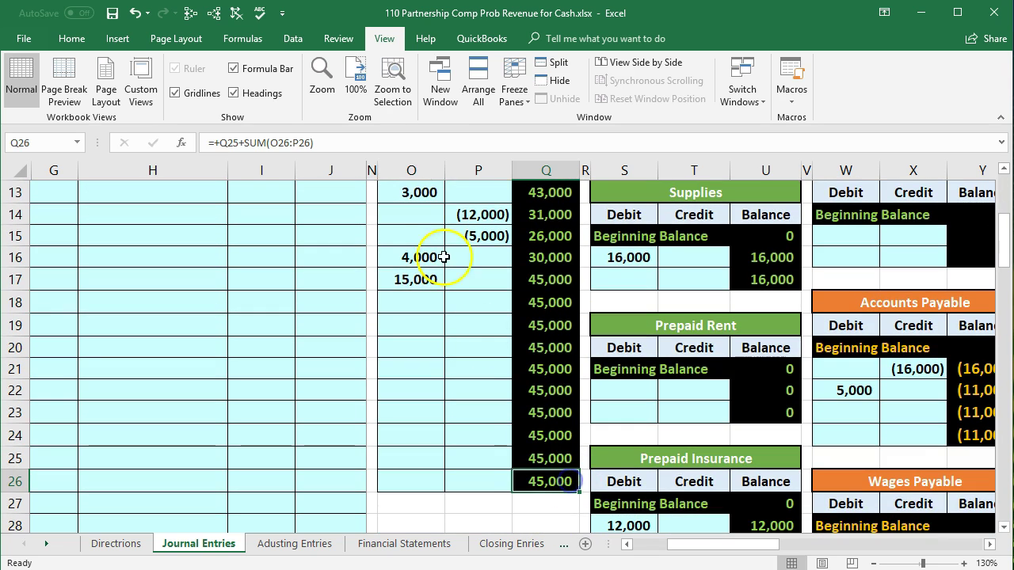
click(212, 12)
scroll(358, 245, up, 2)
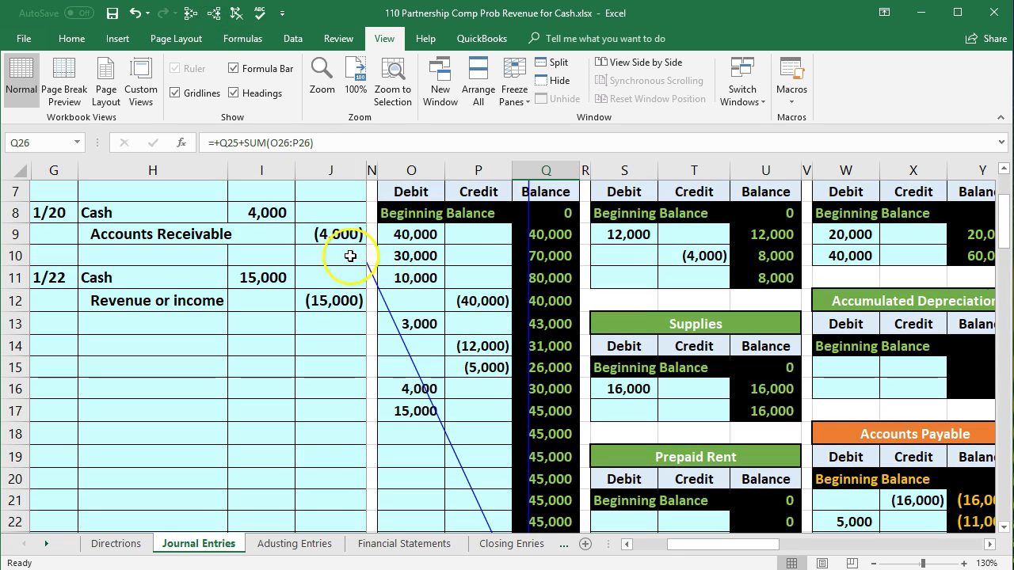
click(350, 256)
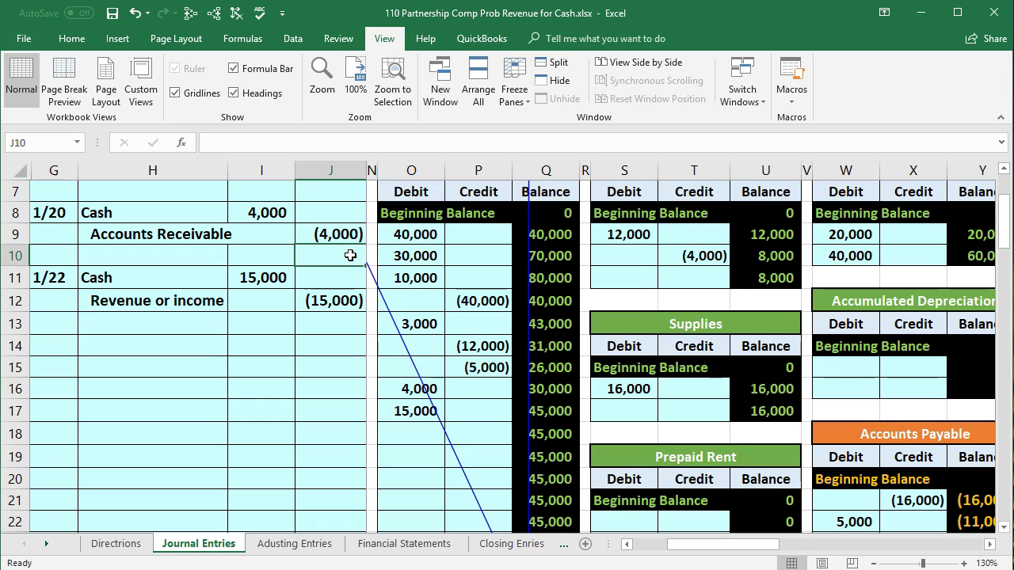
key(Right)
scroll(350, 255, up, 2)
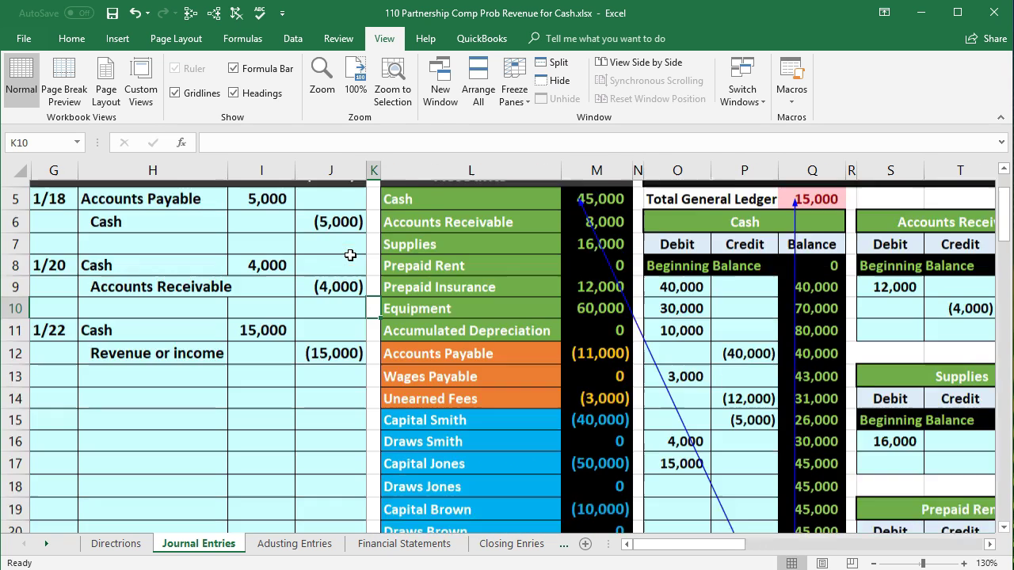
Check the debits-minus-credits total in M28 and remove the trace arrows from the worksheet
click(606, 318)
scroll(609, 321, down, 5)
click(606, 459)
scroll(409, 412, up, 3)
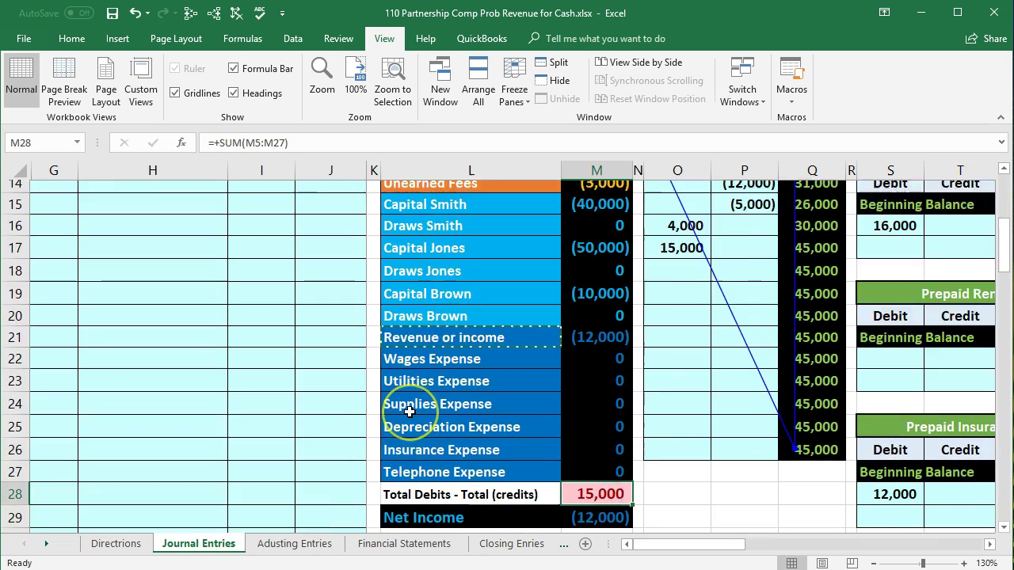
scroll(410, 412, up, 2)
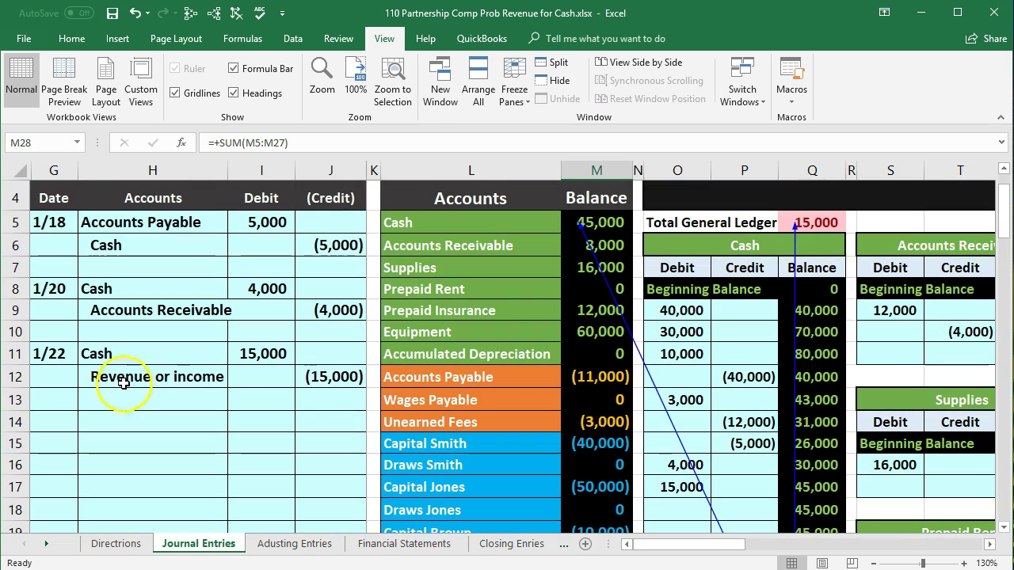
click(171, 386)
drag(172, 386, 329, 378)
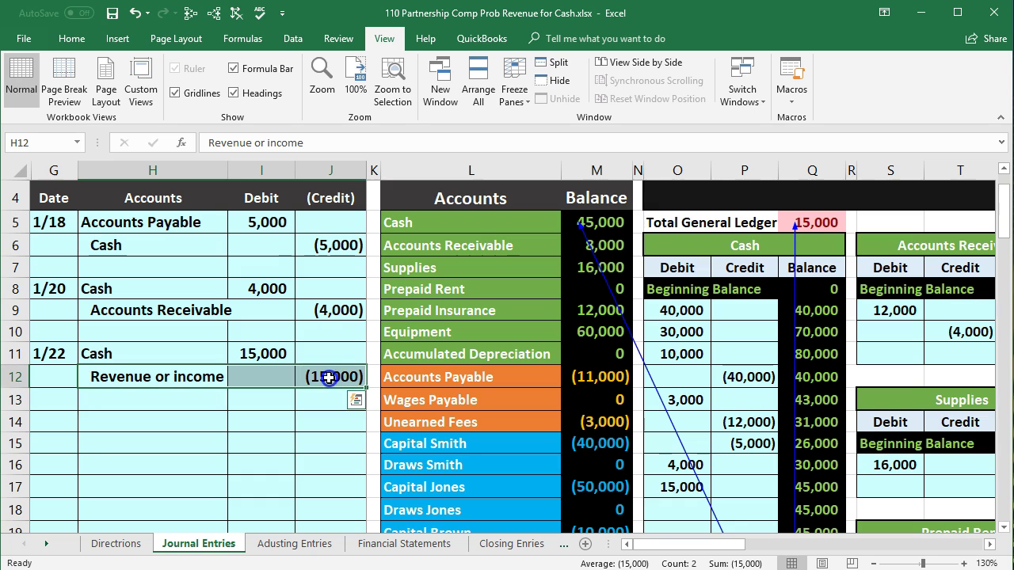
click(236, 13)
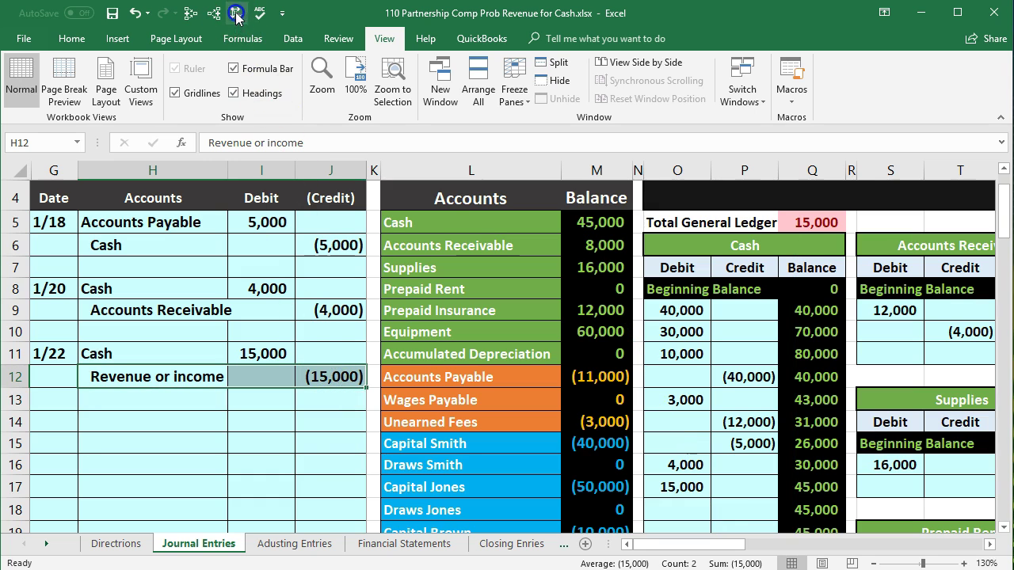
Compare the 1/22 revenue credit line in H12:J12 with the Revenue or income account in L21:M21
drag(194, 379, 339, 378)
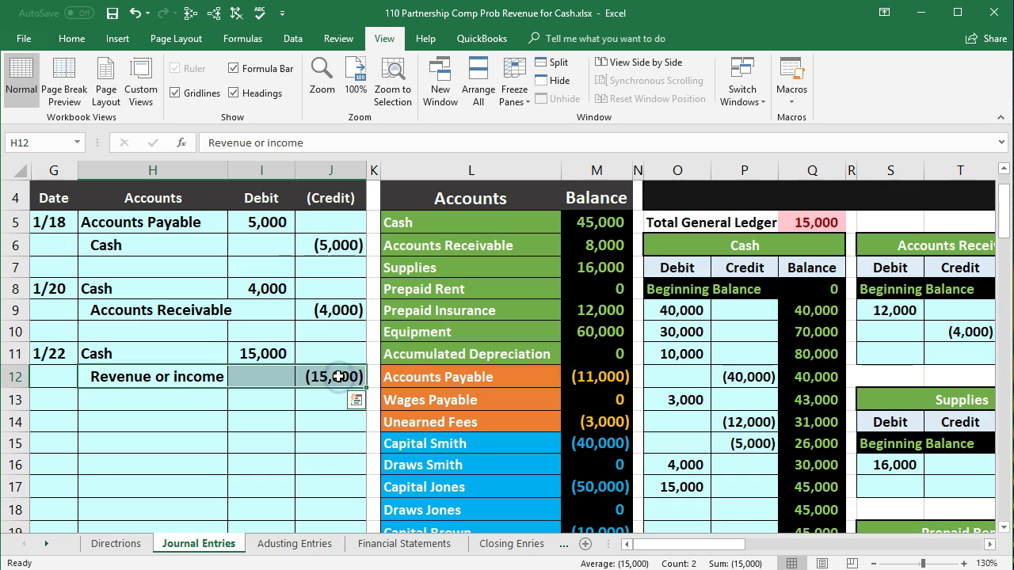
scroll(341, 372, down, 2)
drag(468, 437, 580, 428)
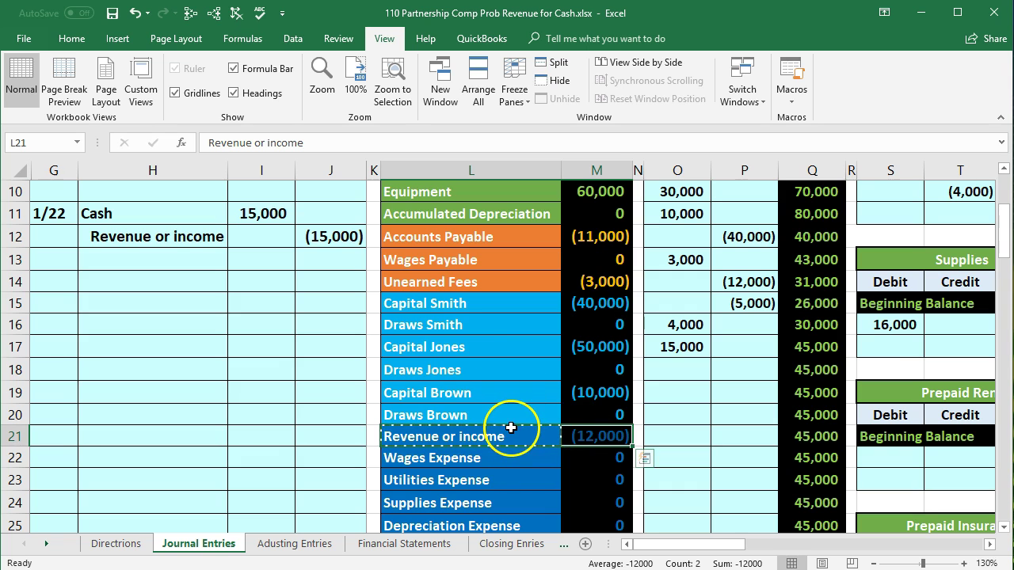
scroll(512, 444, up, 2)
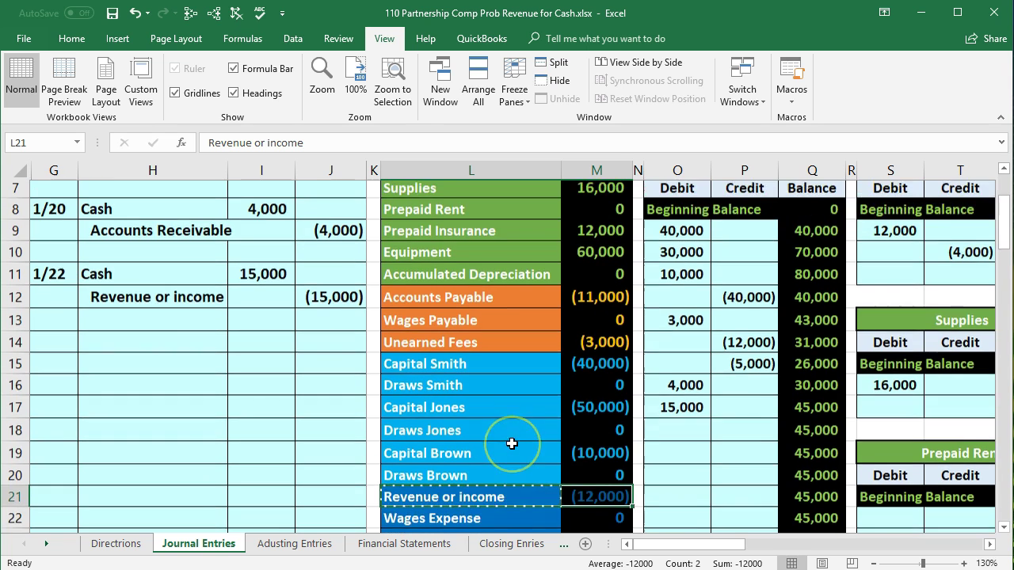
click(527, 359)
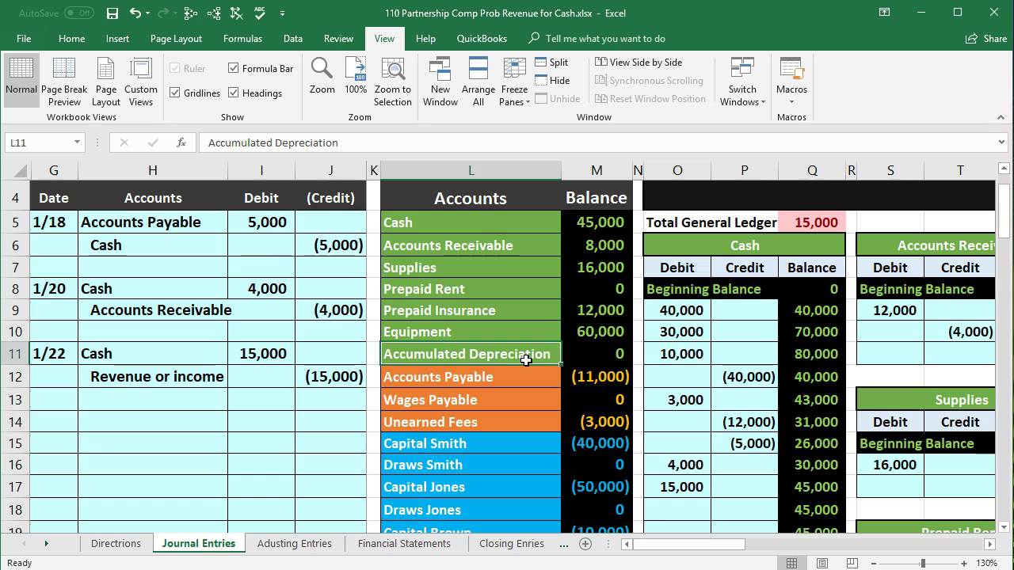
Post the 1/22 revenue credit to the Revenue or income ledger by entering a formula in AF28 that references J12
key(Right)
key(Right)
key(Right)
key(Right)
key(Right)
key(Right)
key(Right)
key(Right)
key(Right)
key(Right)
key(Right)
key(Right)
key(Right)
key(Right)
key(Right)
key(Right)
key(Right)
key(Right)
key(Right)
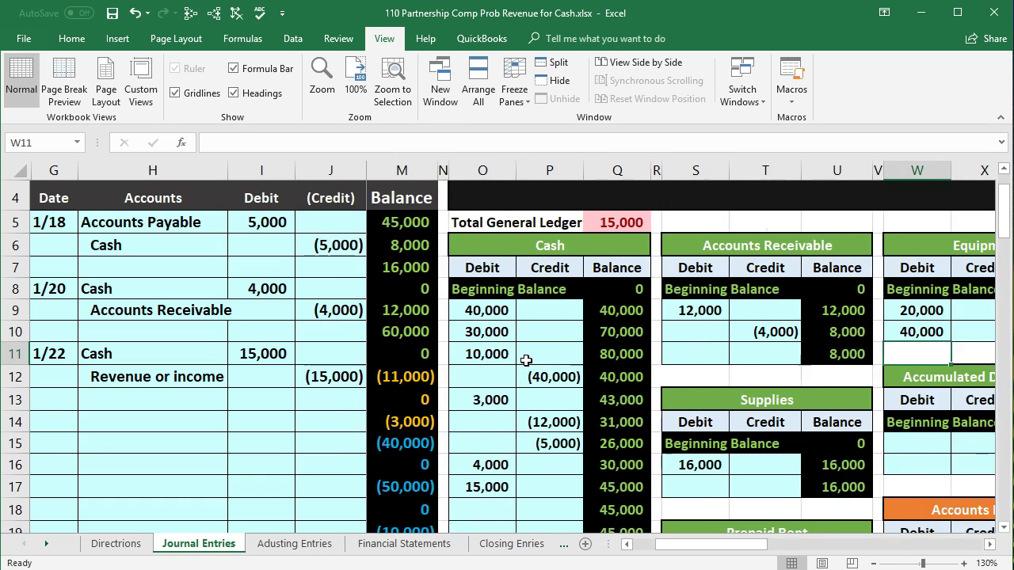
key(Right)
key(Right)
key(Right)
key(Right)
key(Right)
key(Right)
key(Right)
key(Right)
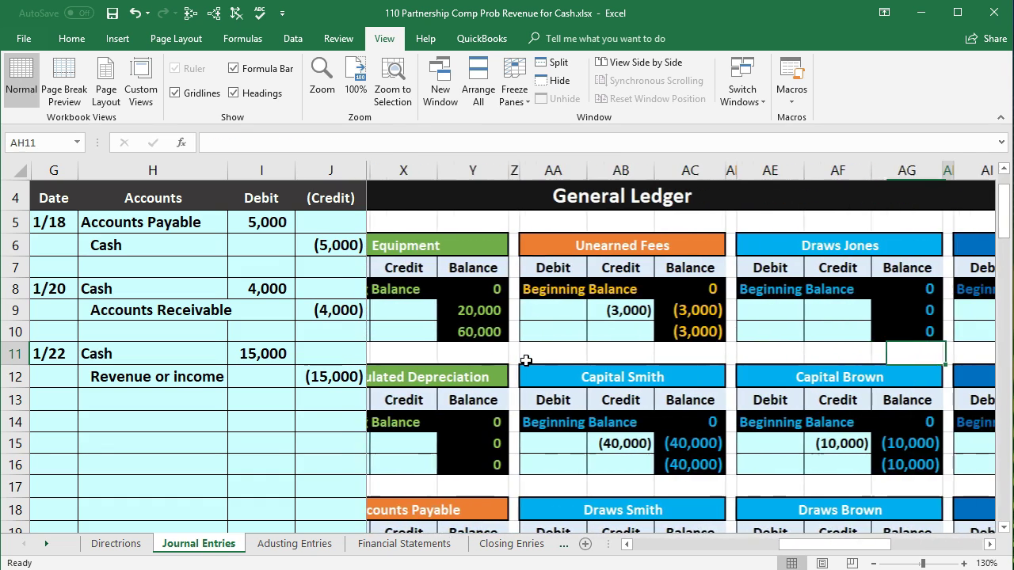
key(Right)
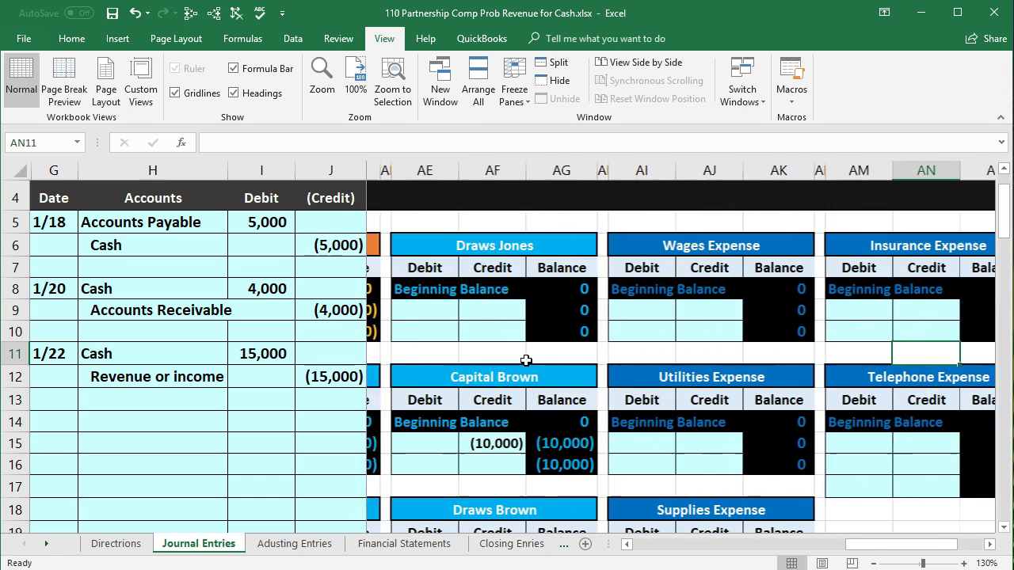
scroll(526, 360, down, 2)
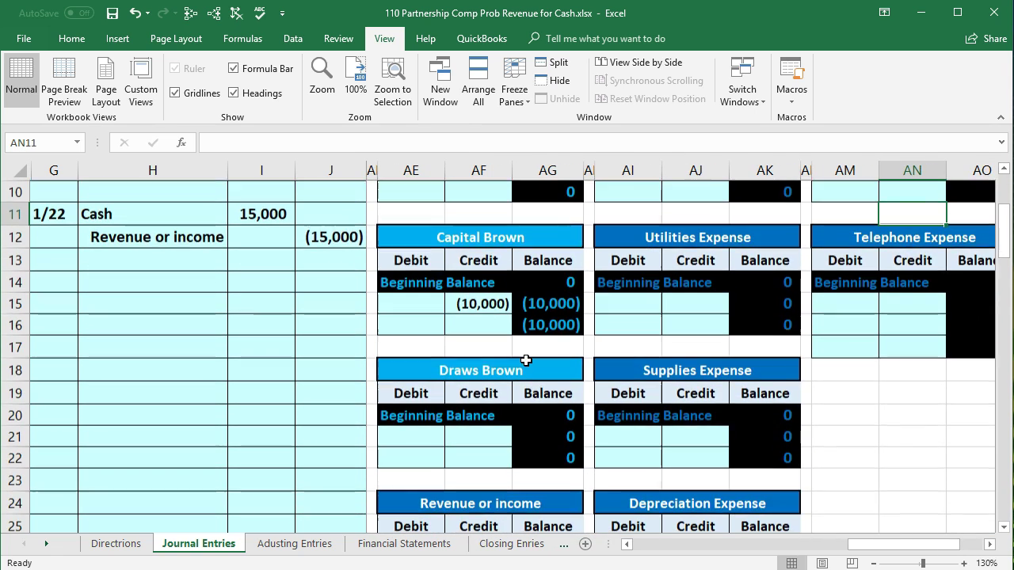
scroll(481, 409, down, 2)
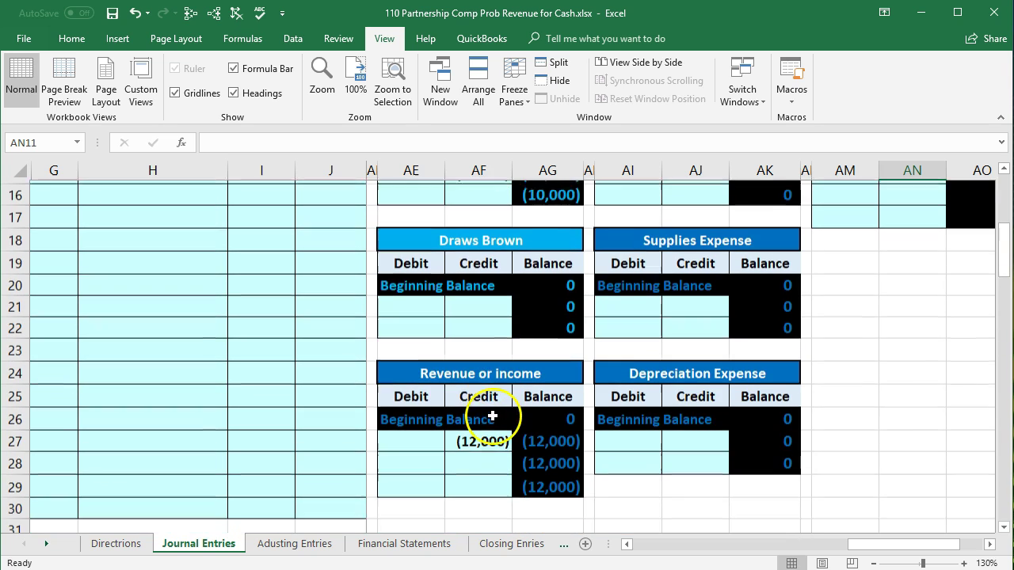
click(490, 461)
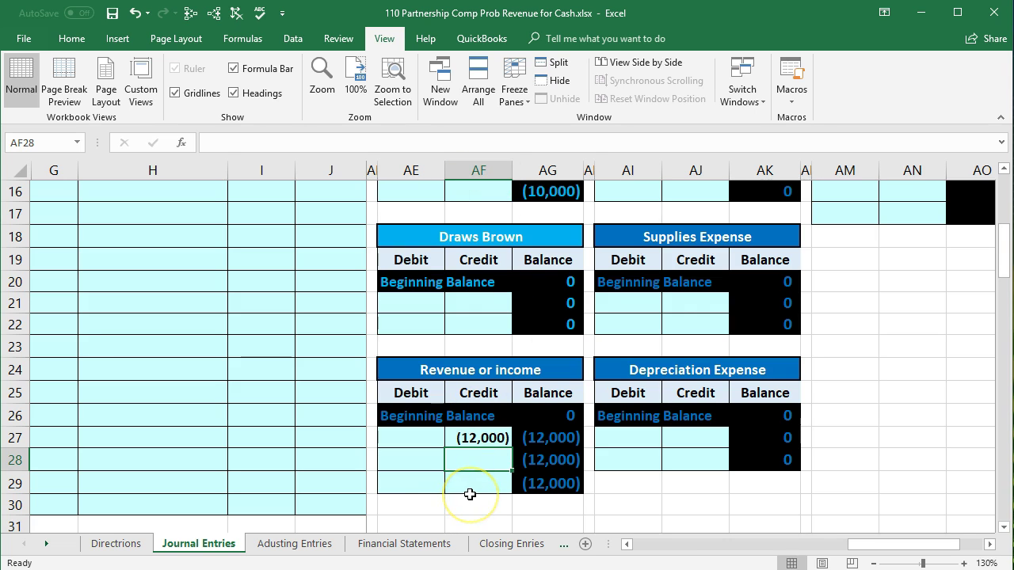
text(=)
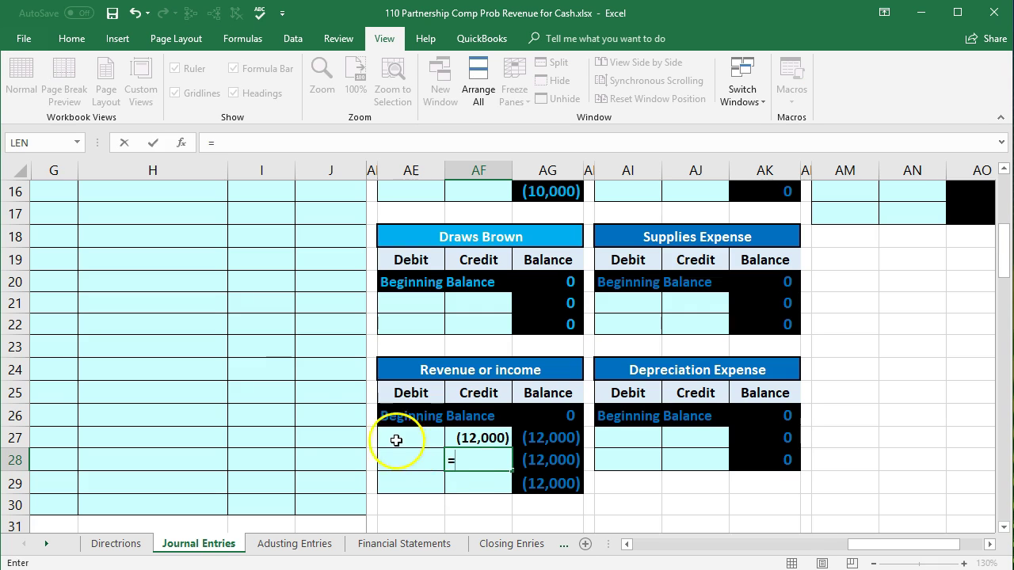
scroll(346, 423, up, 2)
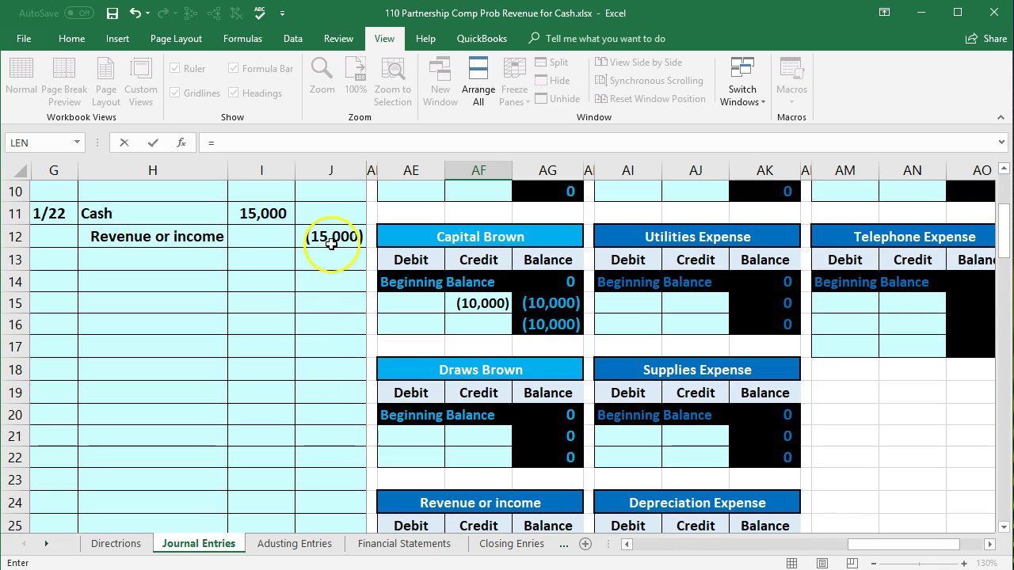
click(333, 237)
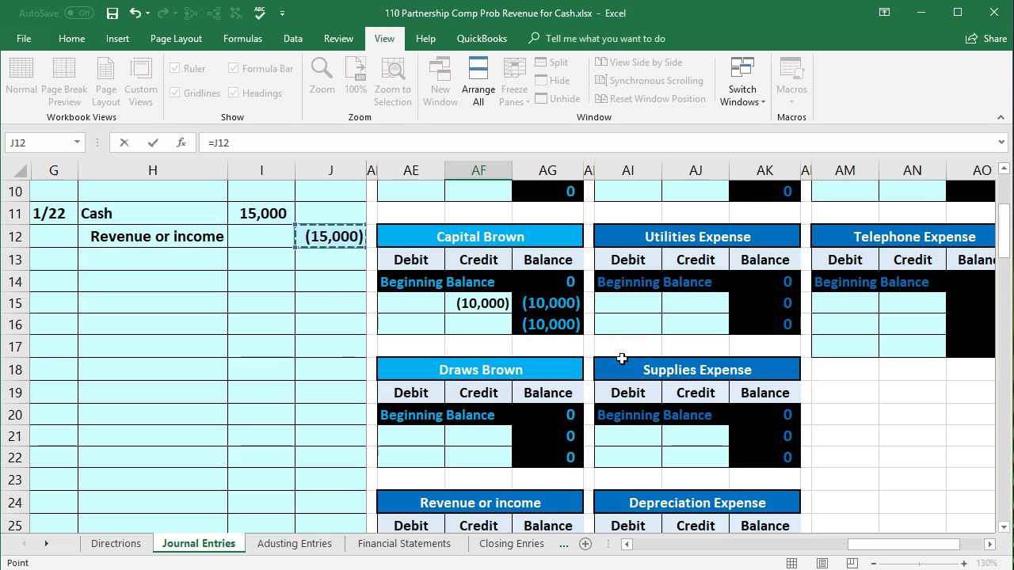
key(Return)
Check the posted credit in AF28 against the running balances in AG27 and AG28 of the Revenue or income ledger
scroll(622, 358, down, 3)
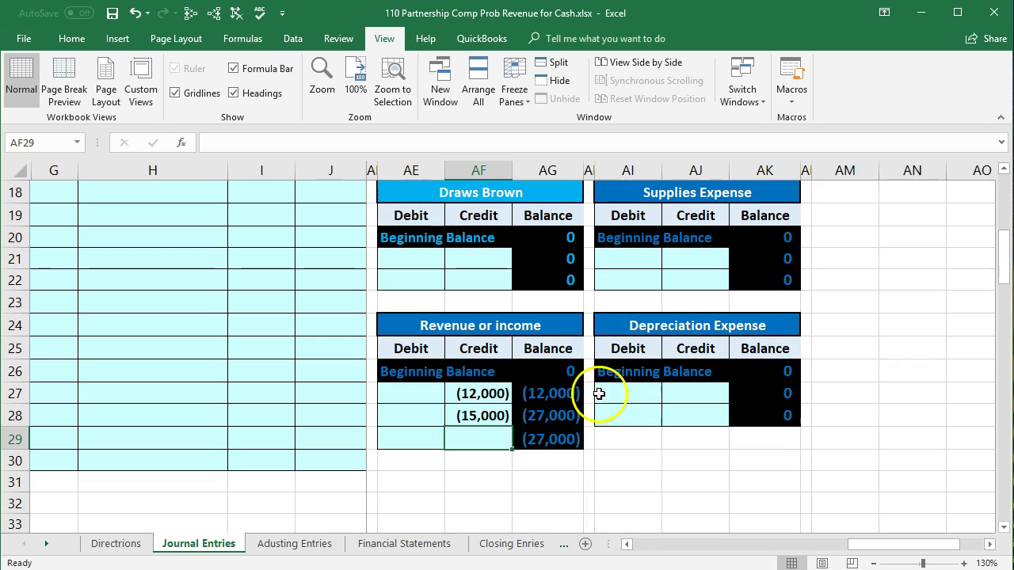
click(568, 392)
click(497, 415)
click(545, 414)
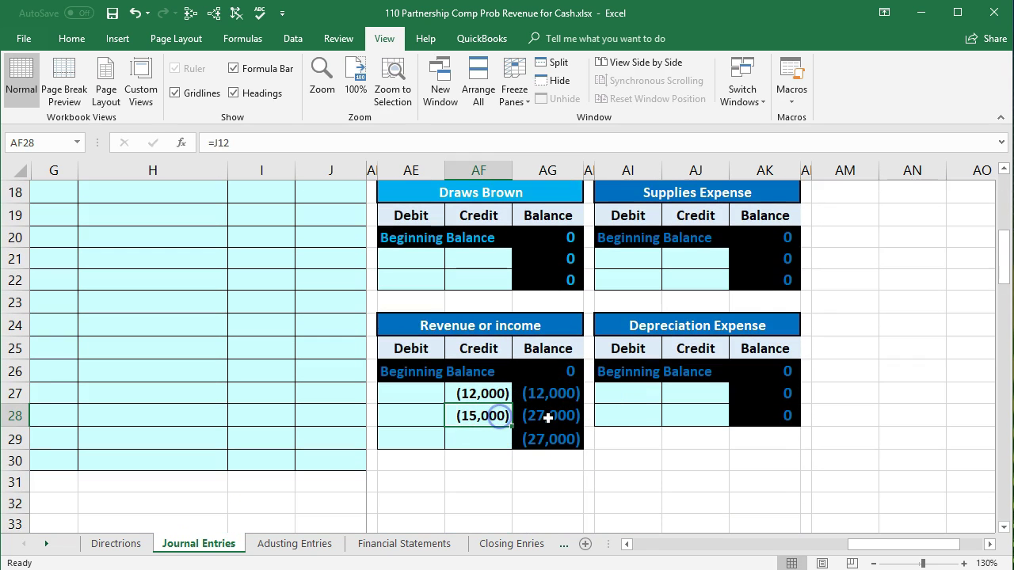
Trace the dependents of the Revenue or income ledger's ending balance in AG29 to M21 in the trial balance, and remove the arrows
click(547, 437)
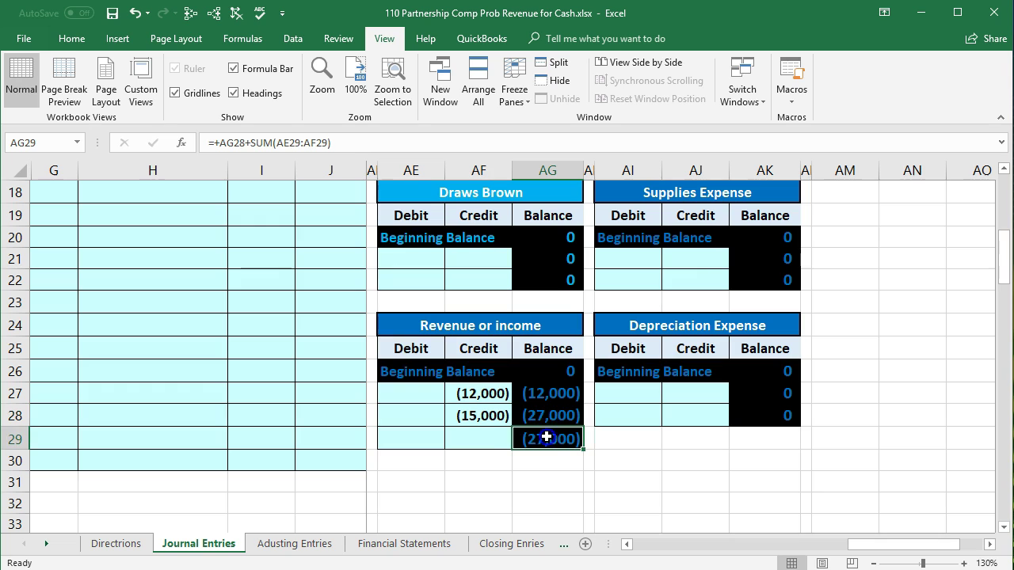
click(213, 12)
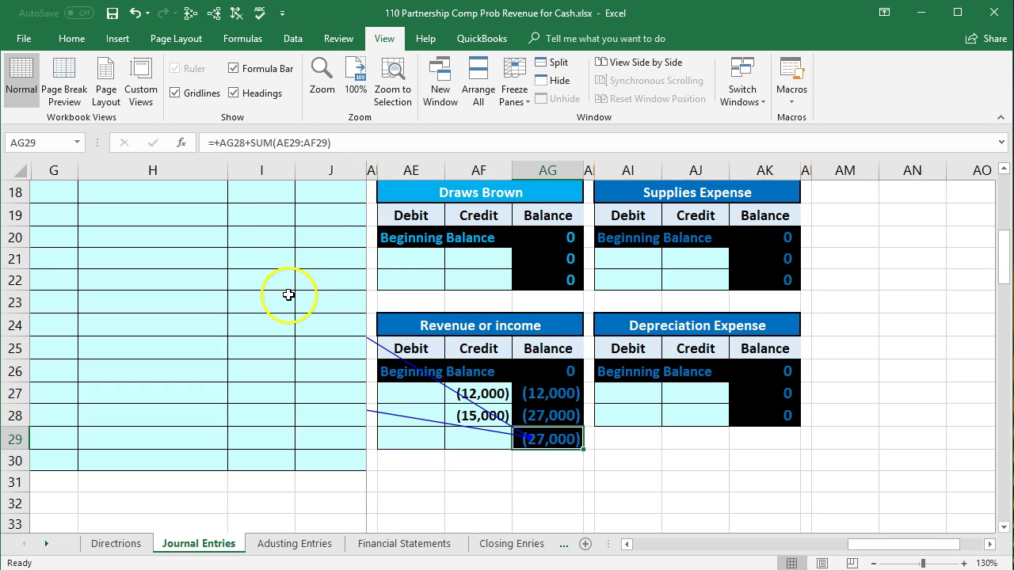
click(336, 253)
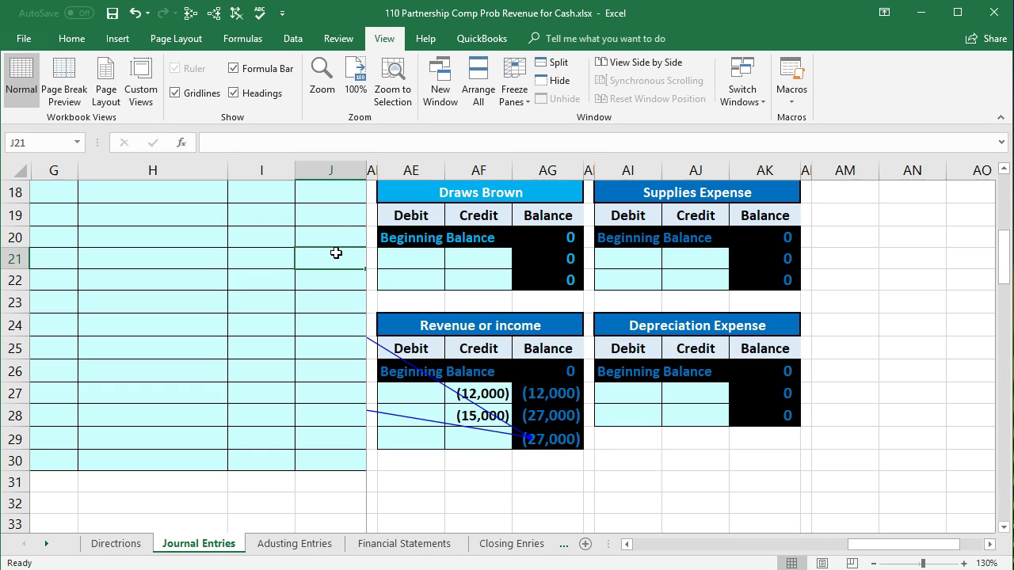
key(Right)
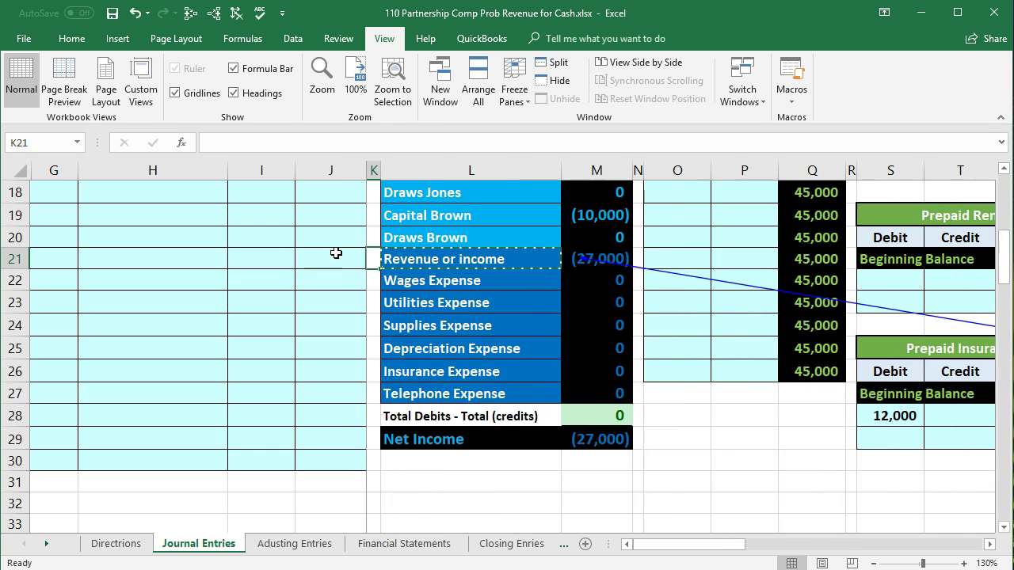
click(616, 259)
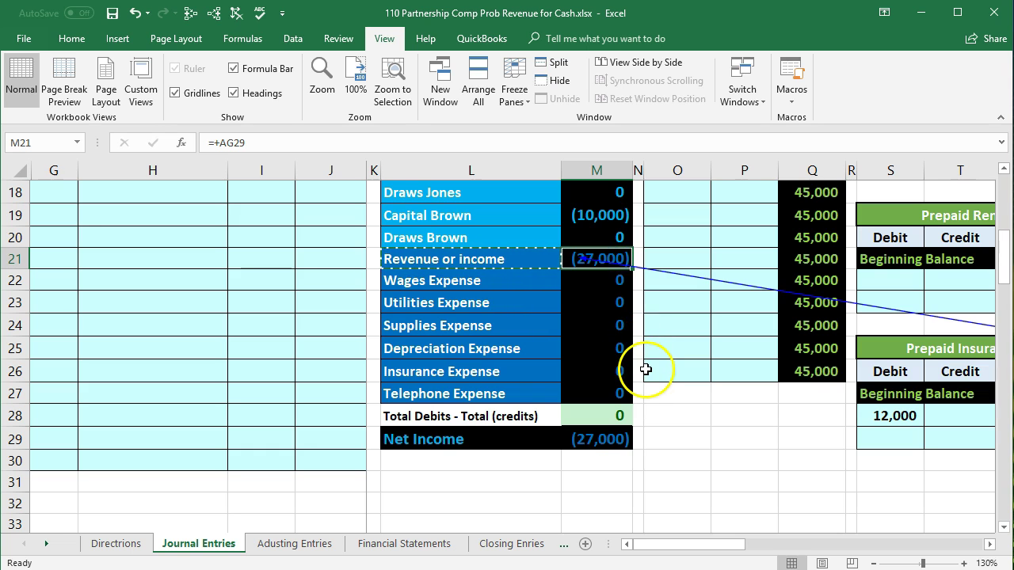
scroll(649, 377, up, 4)
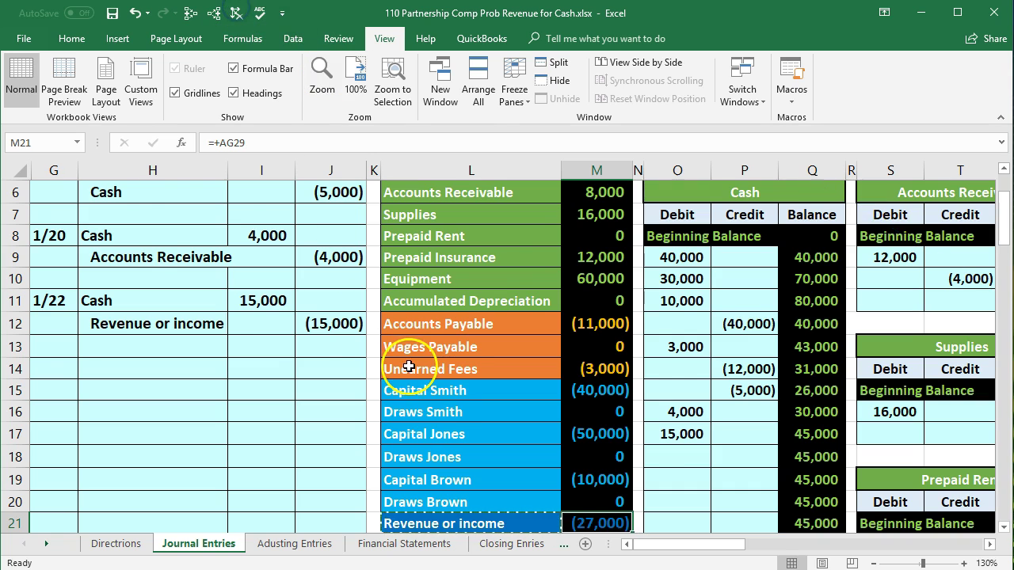
Review the asset accounts in L5:L11, the Revenue or income line in L21:M21 and the Net Income formula in M29
scroll(408, 366, up, 1)
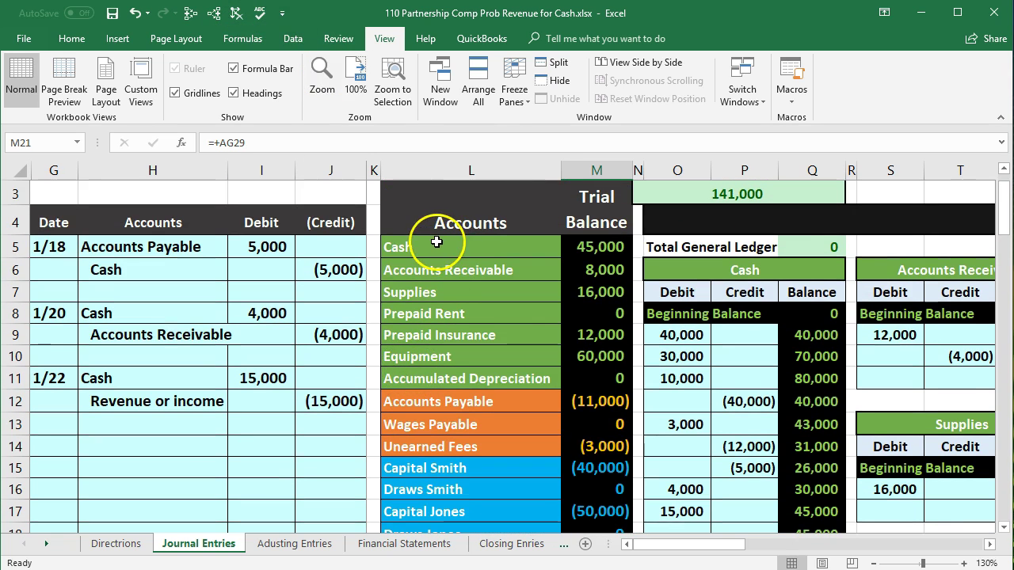
drag(399, 246, 524, 388)
scroll(593, 290, down, 3)
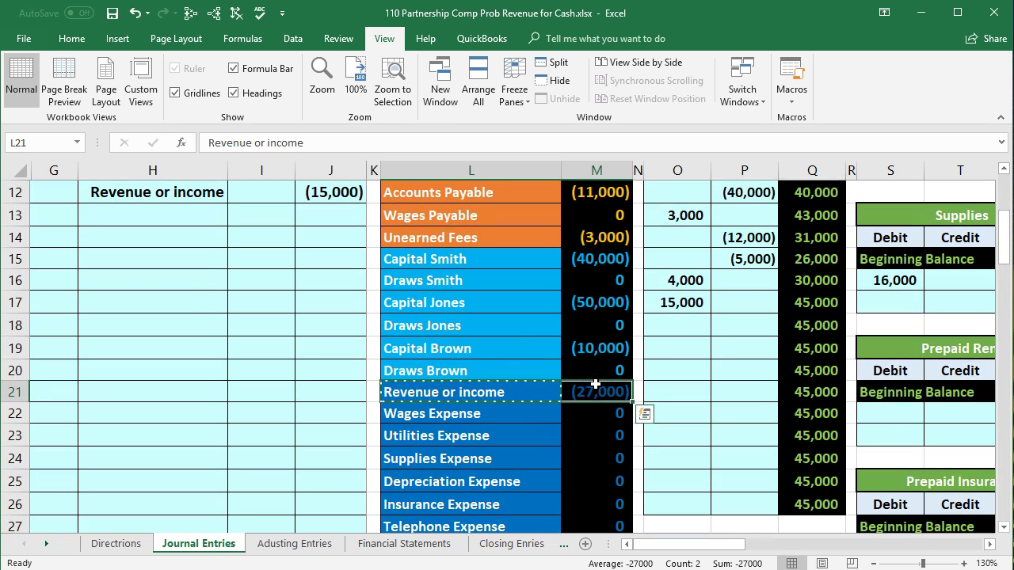
scroll(595, 384, down, 1)
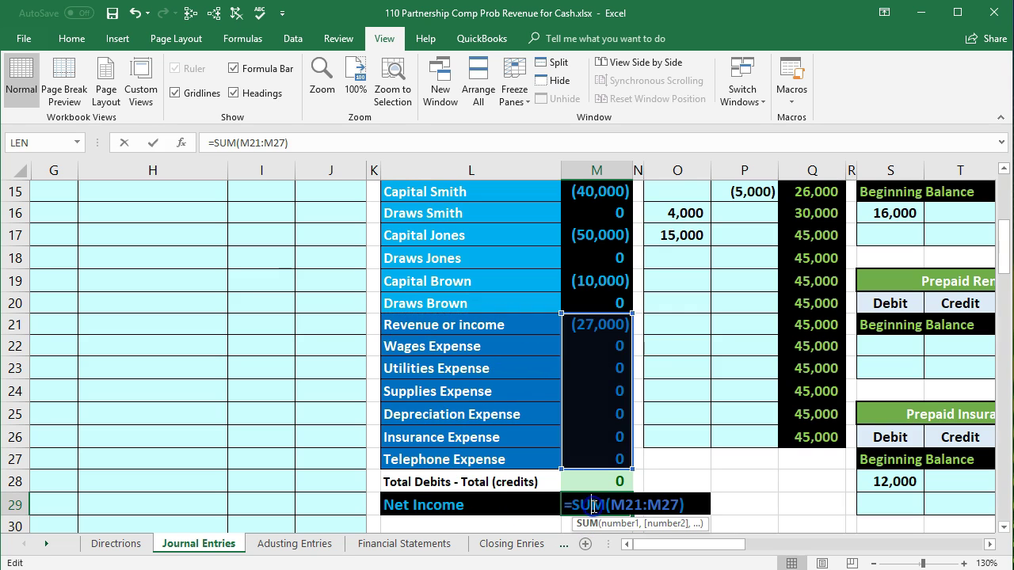
key(Return)
Compare the sum of the debit balances in M5:M11 with the sum of the credit balances in M12:M23
scroll(593, 507, up, 4)
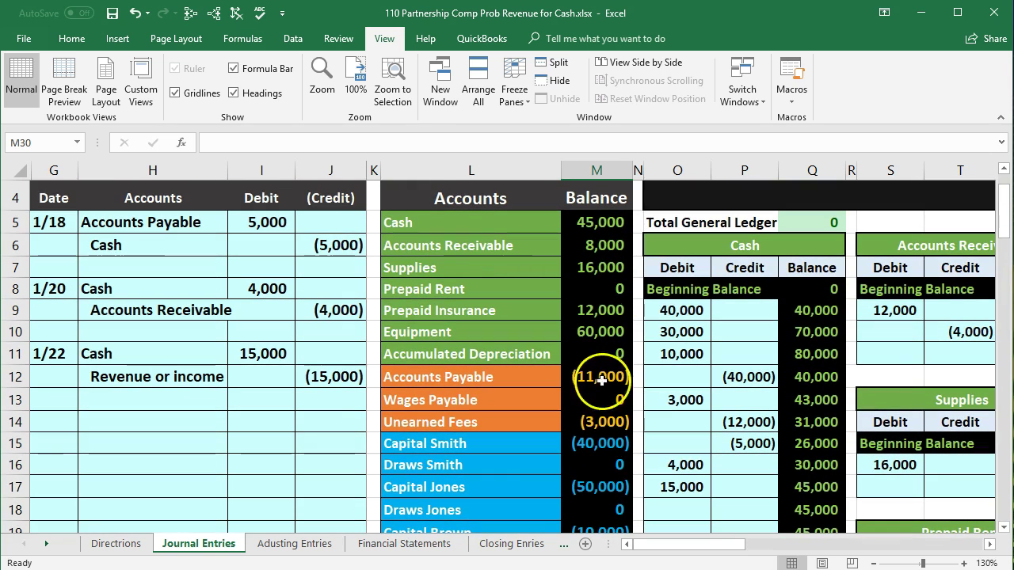
click(596, 224)
drag(596, 224, 607, 421)
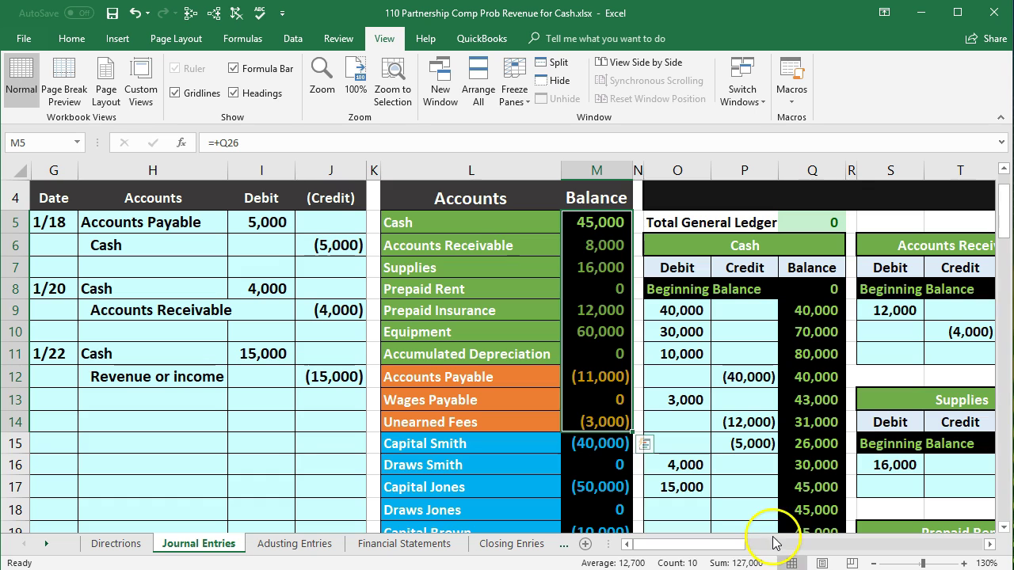
scroll(752, 468, down, 3)
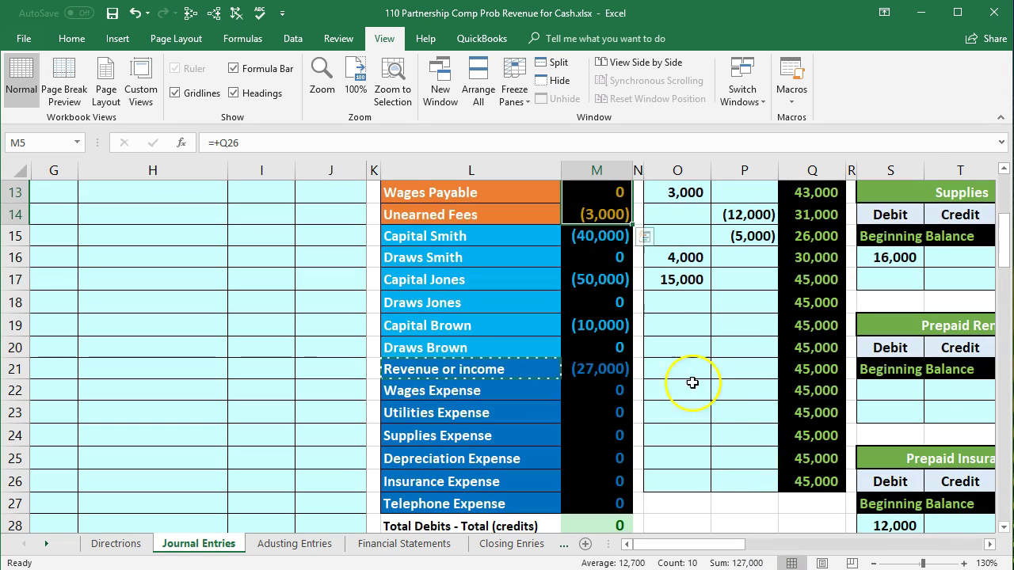
scroll(610, 317, up, 3)
drag(591, 227, 606, 355)
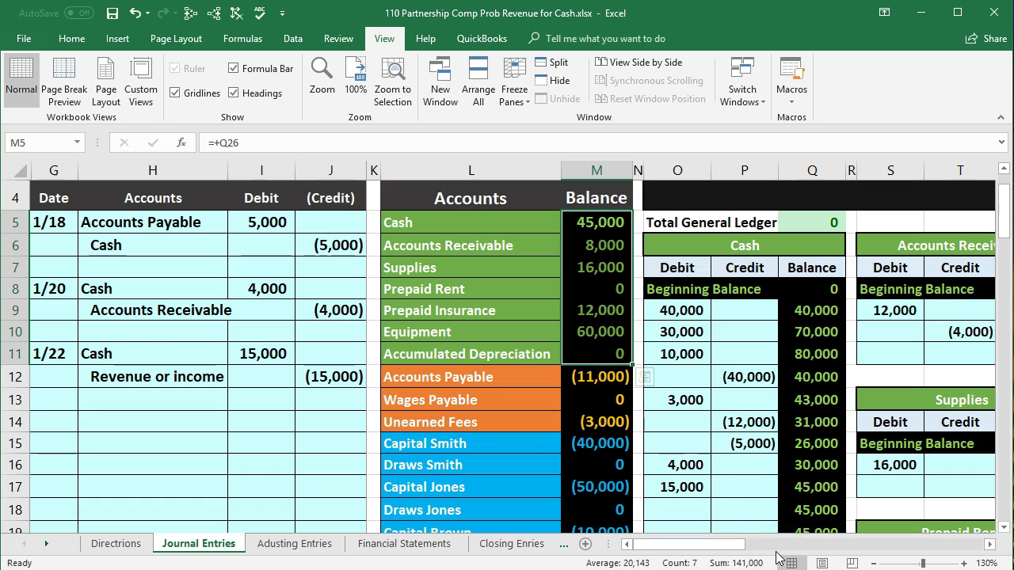
scroll(661, 403, down, 2)
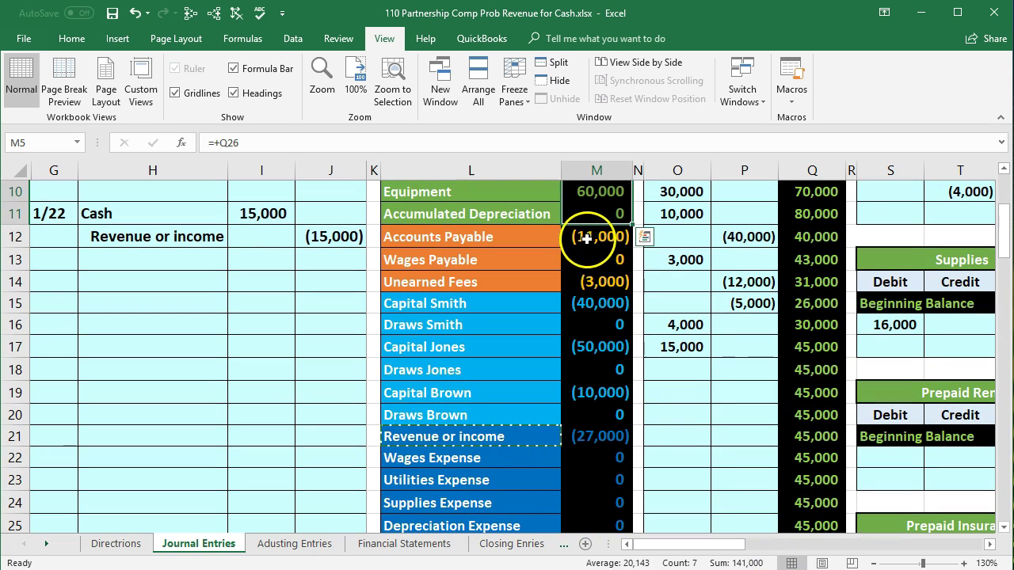
drag(586, 238, 604, 475)
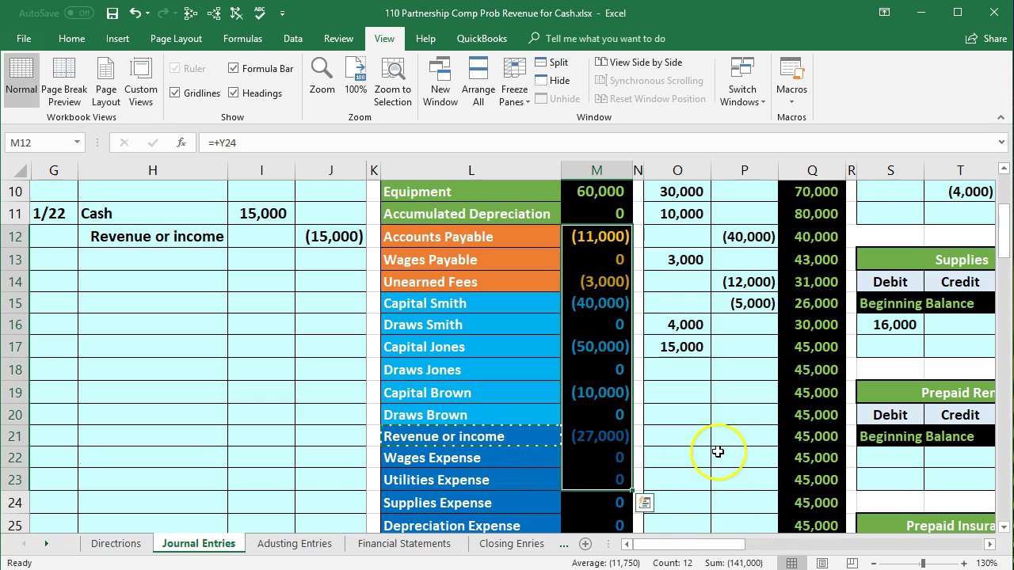
Compare the sums of the assets in M5:M10, the liabilities in M12:M14 and the equity accounts in M15:M22
scroll(715, 448, up, 2)
drag(600, 223, 602, 330)
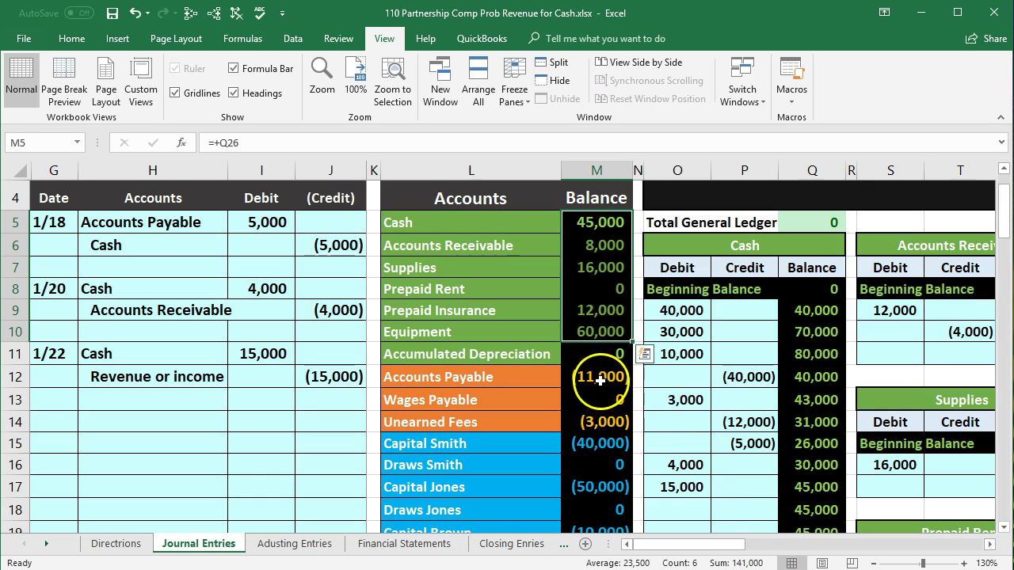
drag(600, 377, 605, 422)
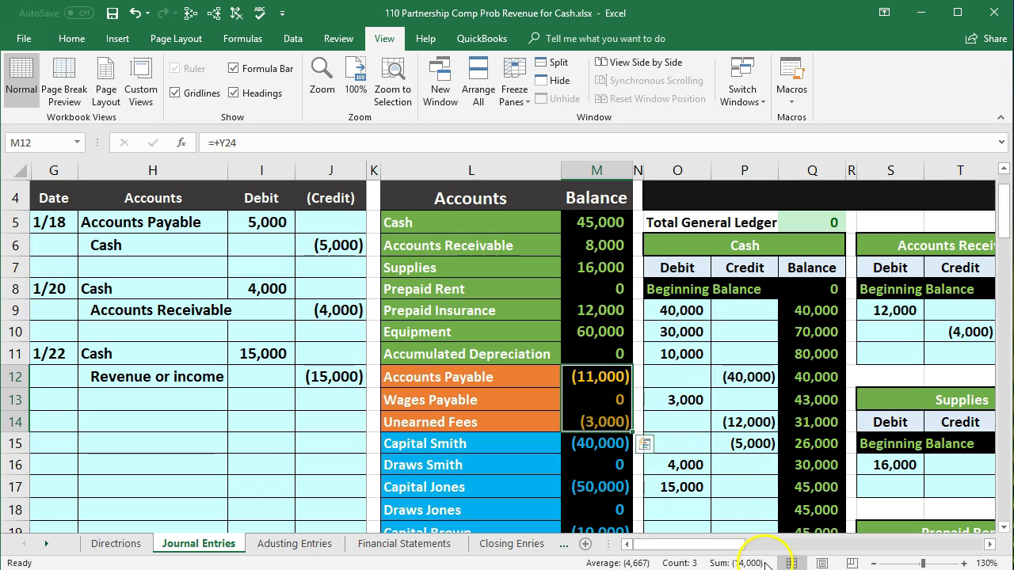
scroll(736, 490, down, 2)
drag(599, 304, 601, 453)
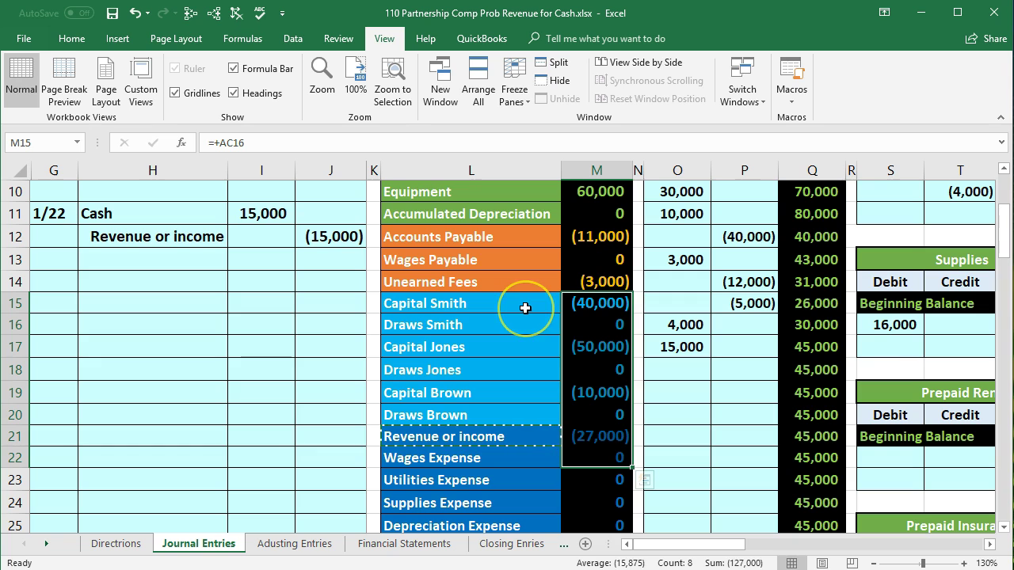
Inspect the three partners' capital balances in M15, M17 and M19 and the Revenue or income balance in M21
click(594, 303)
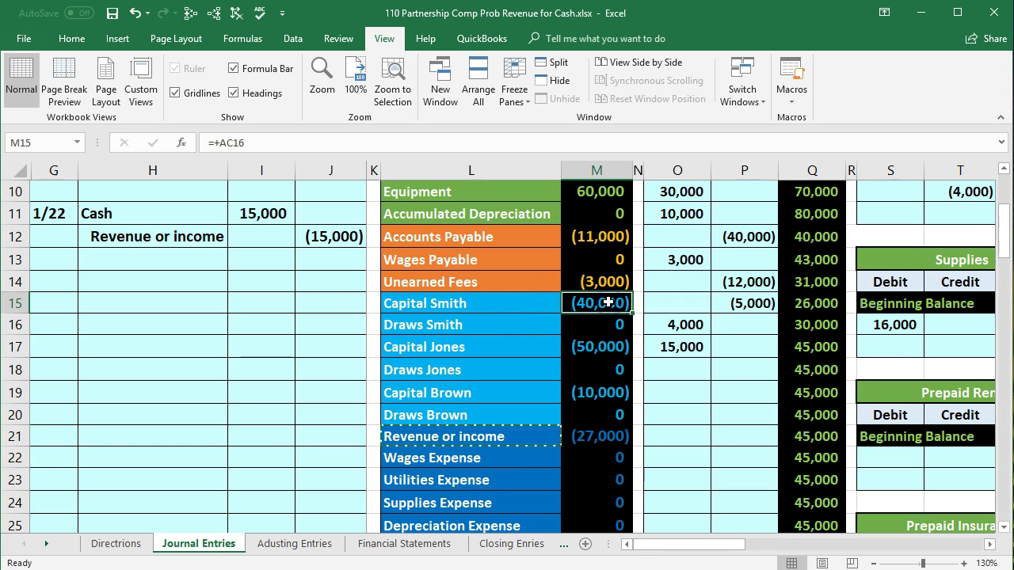
click(600, 350)
click(606, 394)
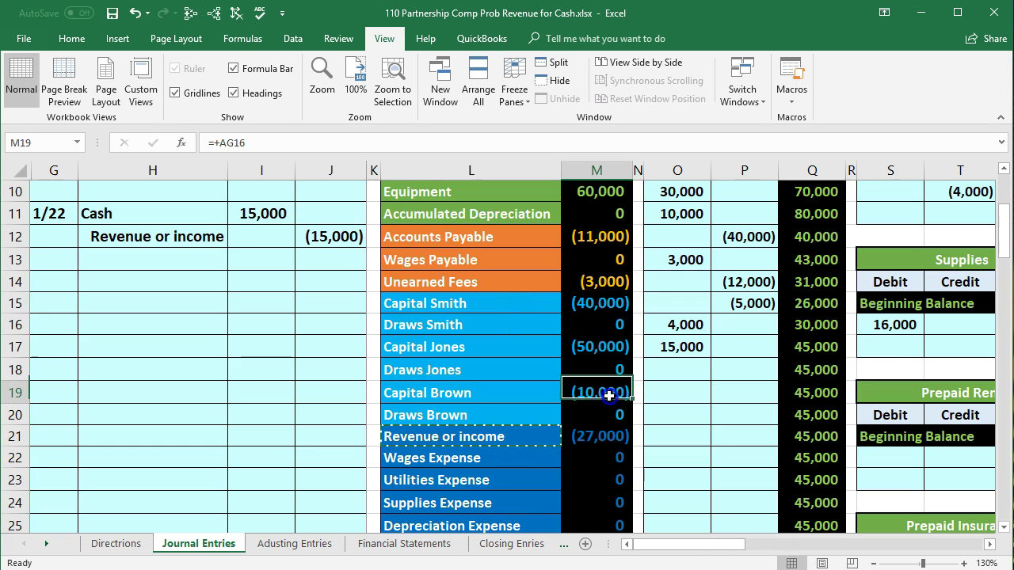
click(615, 440)
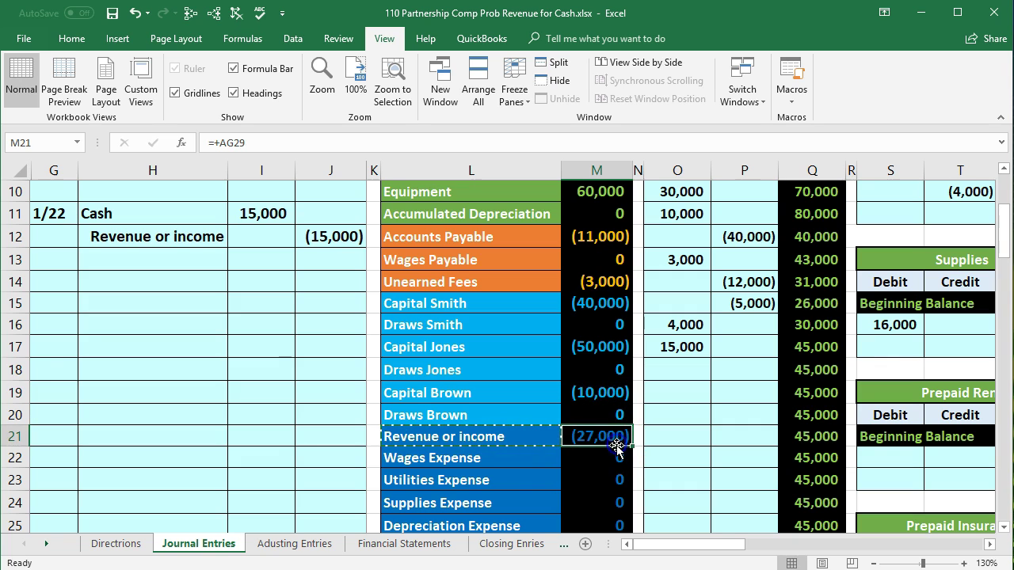